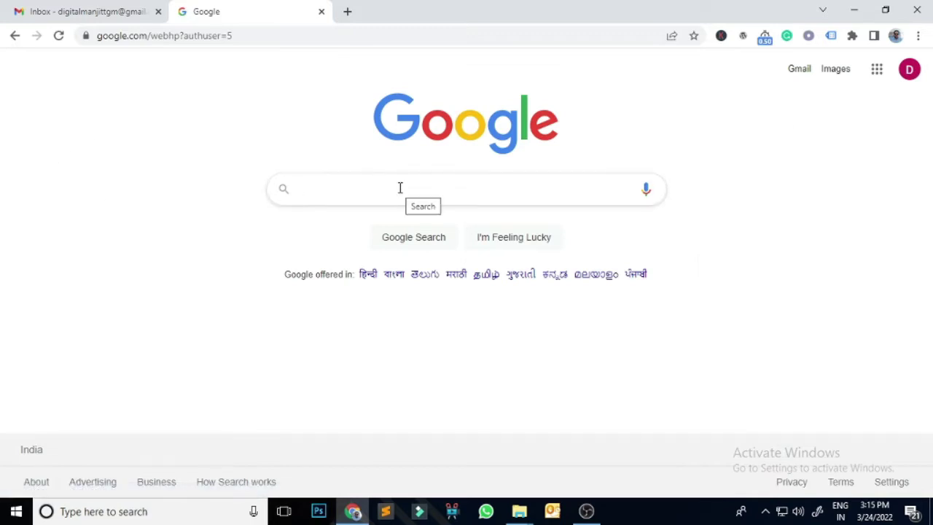
- Search Google for 'ads.google.com 2000 credit' to find the Google Ads Rs.2,000 credit offer
{"action": "type", "text": "ad"}
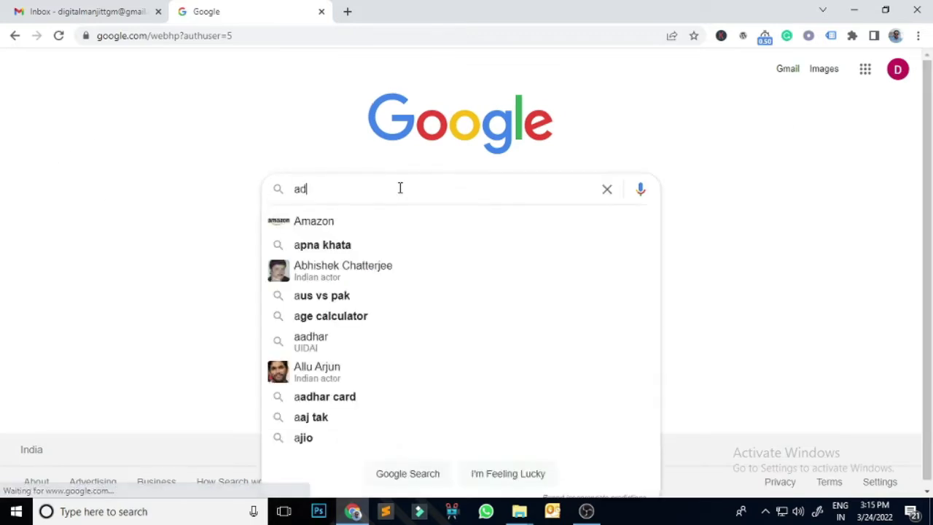
{"action": "type", "text": "s.google"}
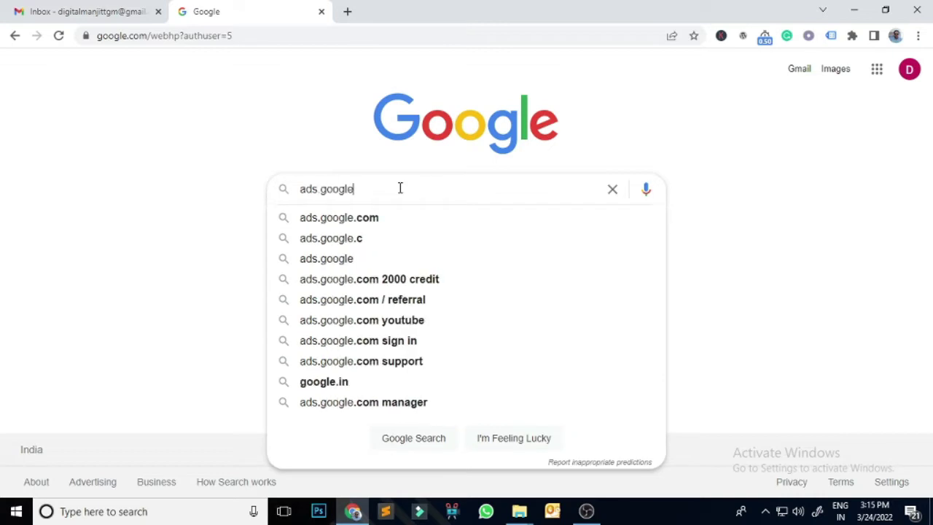
{"action": "type", "text": ".com"}
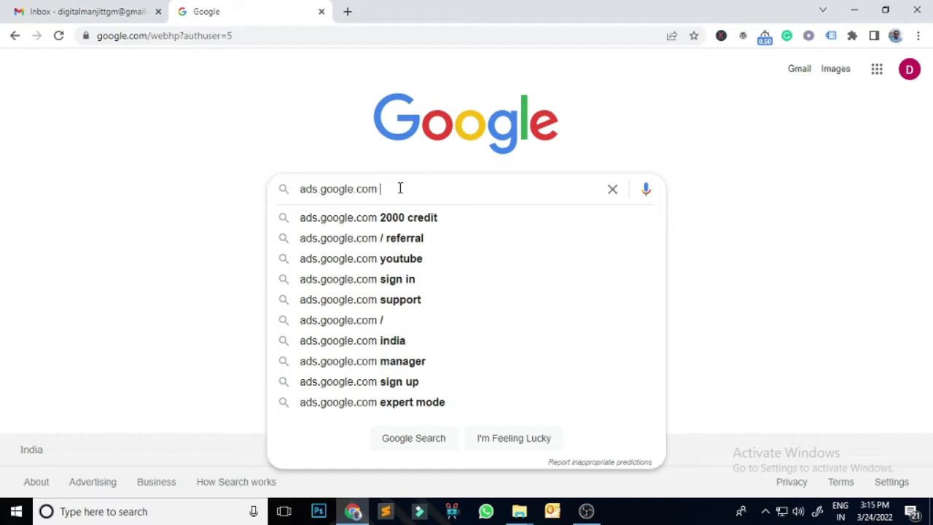
{"action": "key", "text": "Down"}
{"action": "key", "text": "Return"}
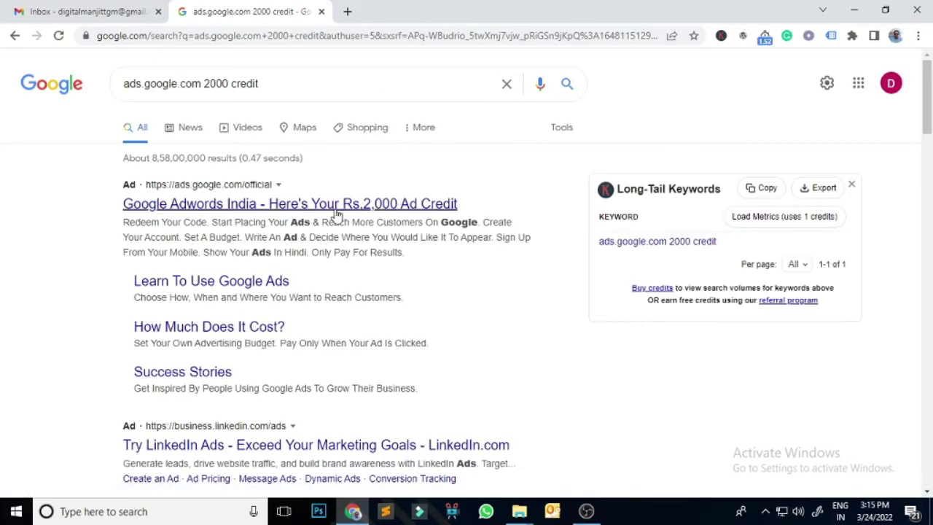
- Open the Google Ads credit offer page and enter the Gmail account's e-mail address in 'Your email'
{"action": "left_click", "coordinate": [299, 207]}
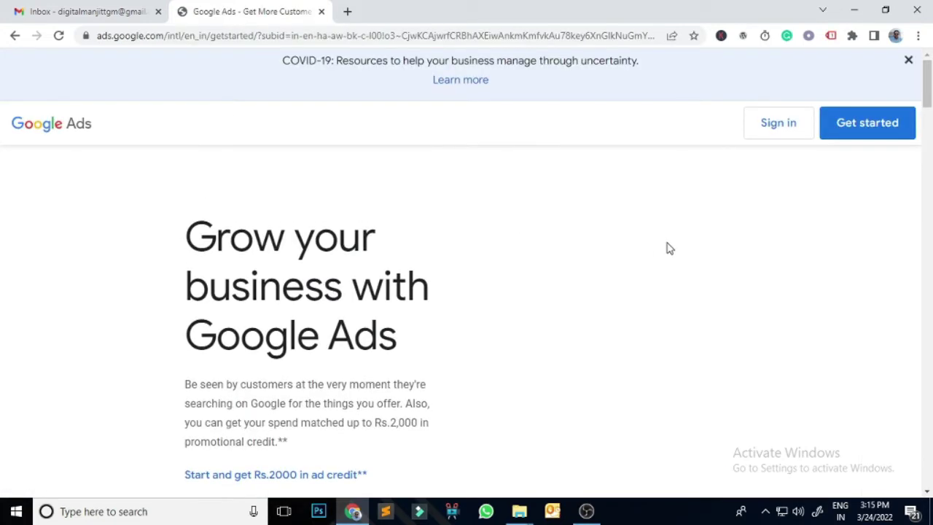
{"action": "scroll", "coordinate": [489, 226], "scroll_direction": "down", "scroll_amount": 4}
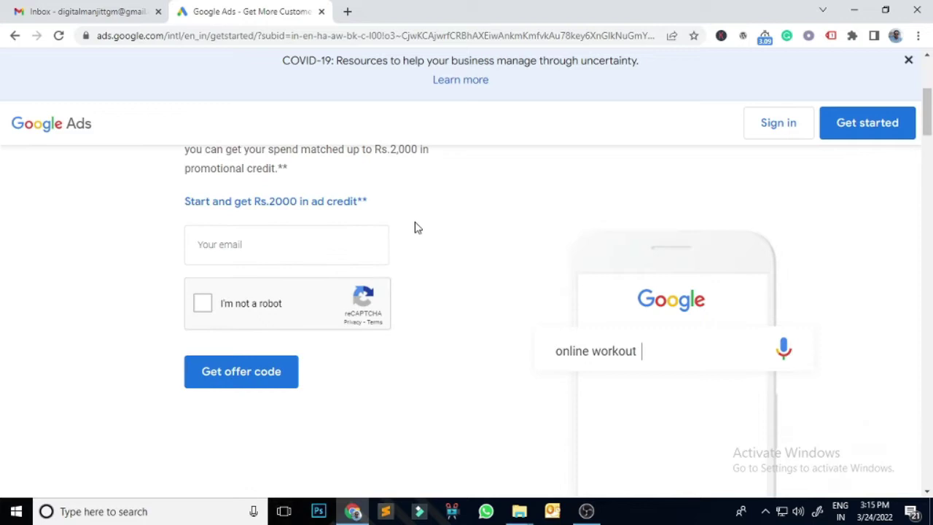
{"action": "left_click", "coordinate": [226, 247]}
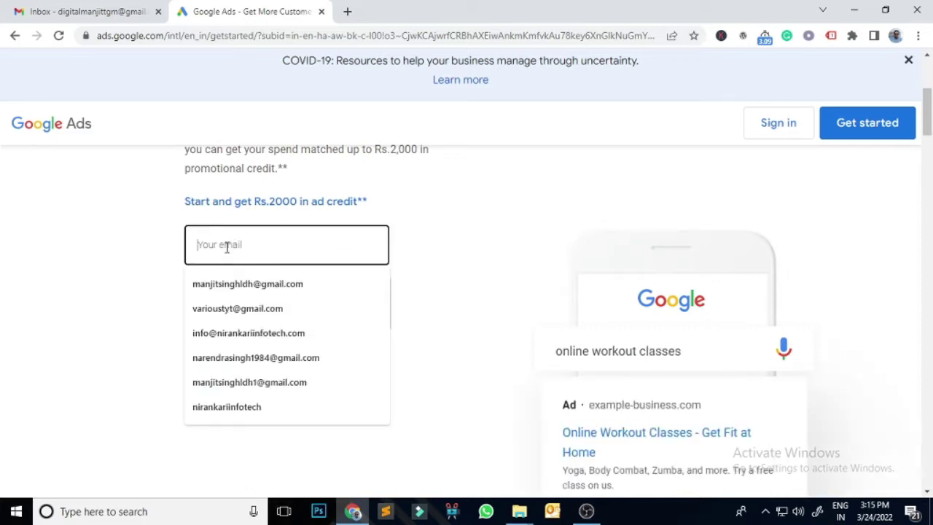
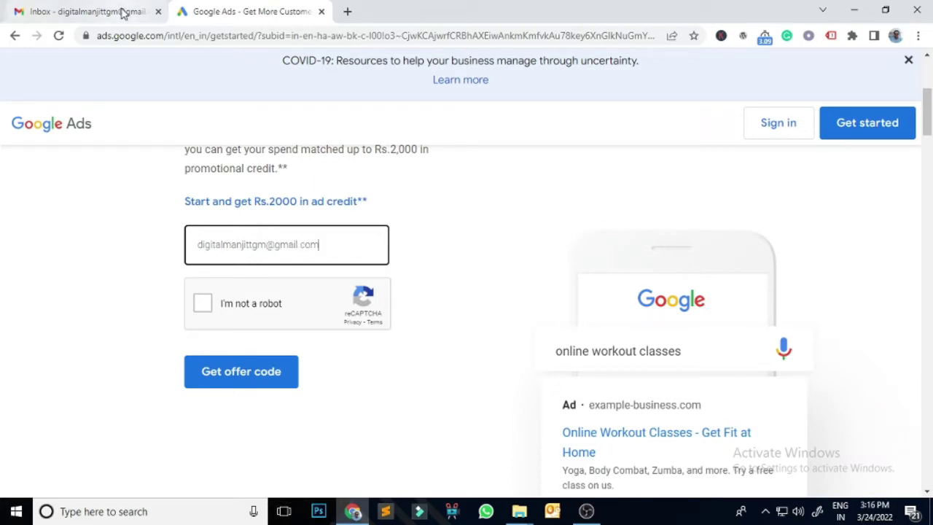
{"action": "left_click", "coordinate": [121, 10]}
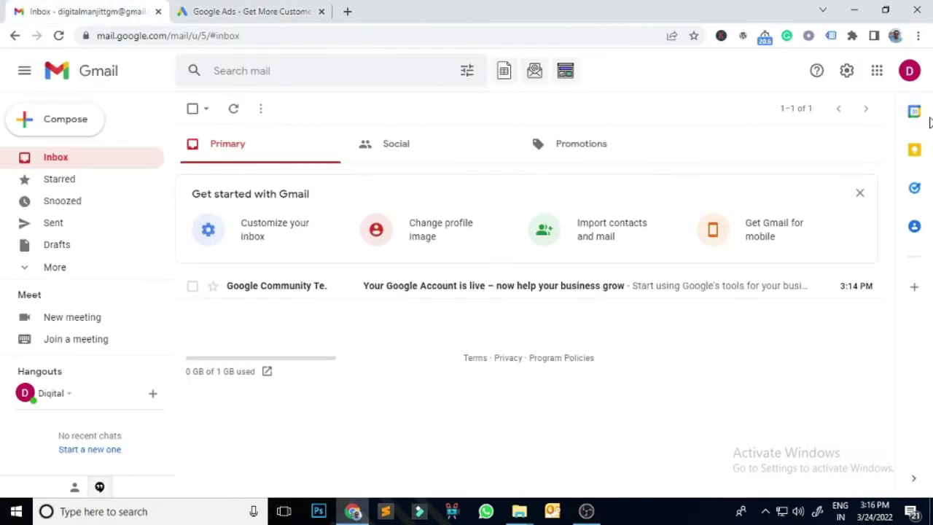
{"action": "left_click", "coordinate": [909, 70]}
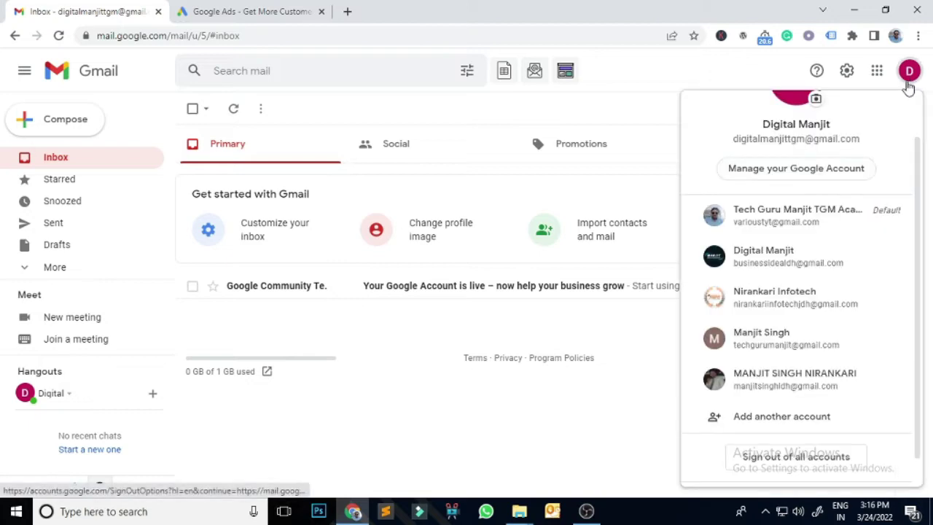
{"action": "left_click_drag", "start_coordinate": [860, 139], "coordinate": [734, 141]}
{"action": "key", "text": "ctrl+c"}
{"action": "left_click", "coordinate": [267, 11]}
{"action": "key", "text": "ctrl+v"}
{"action": "key", "text": "ctrl+a"}
{"action": "left_click", "coordinate": [383, 245]}
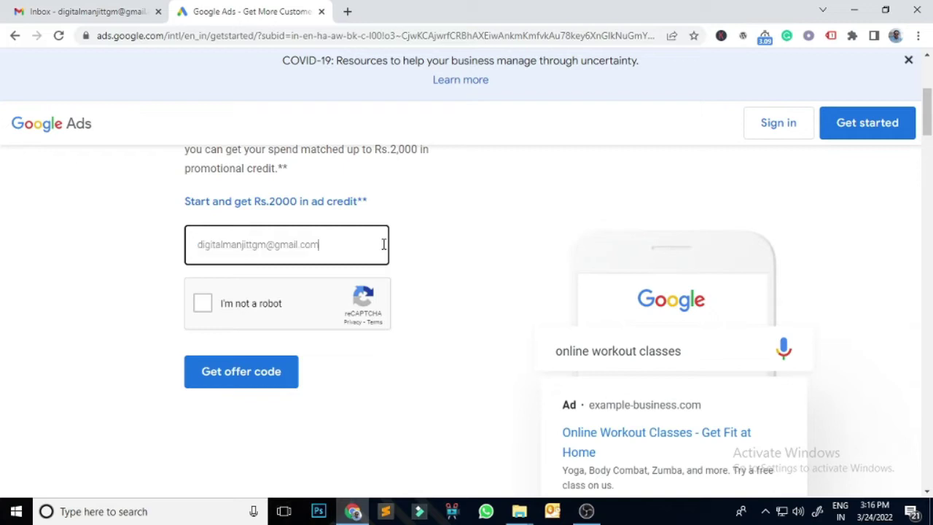
- Pass the reCAPTCHA, request the offer code, and check the Gmail inbox for it
{"action": "left_click", "coordinate": [203, 306]}
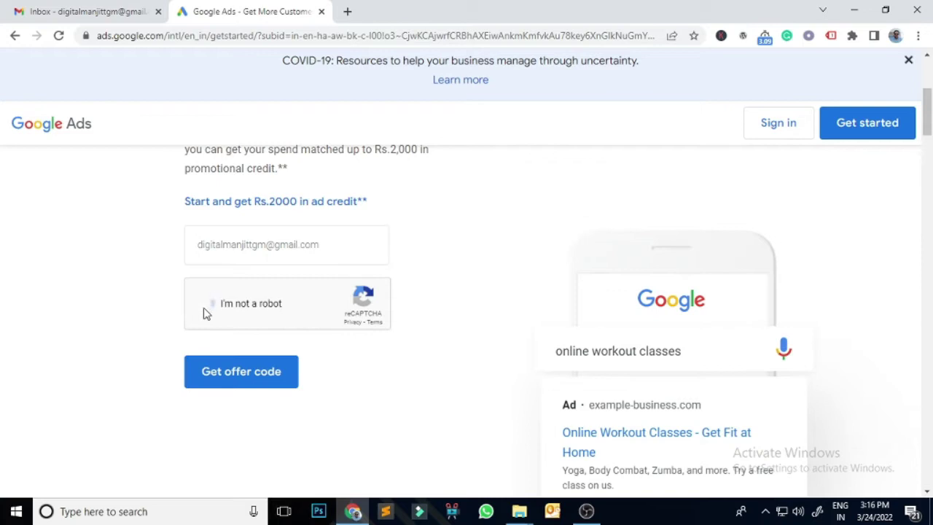
{"action": "left_click", "coordinate": [257, 383]}
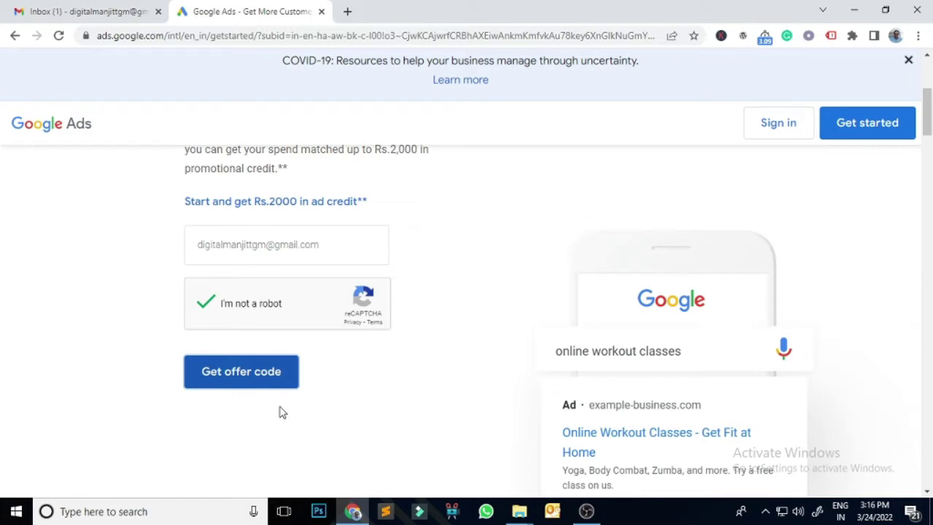
{"action": "left_click", "coordinate": [97, 13]}
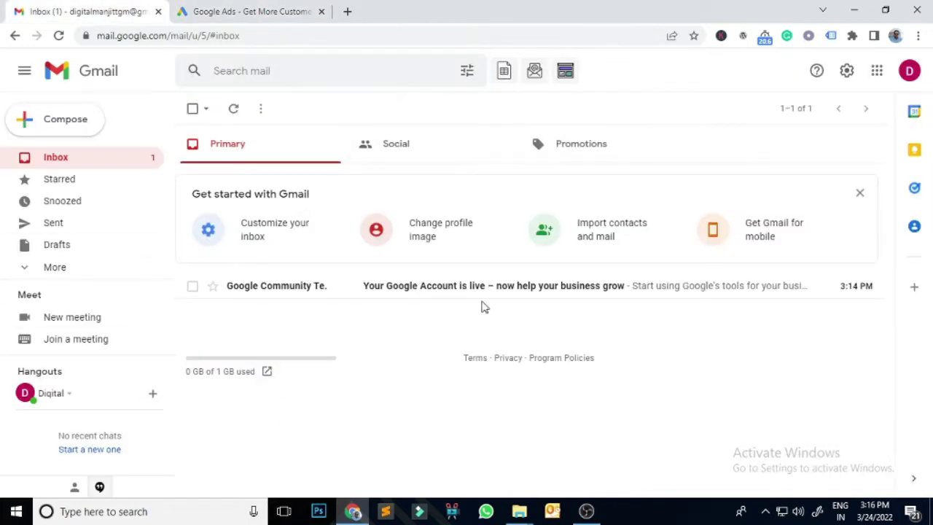
- Sign in to Google Ads and switch to the new Gmail account from the account list
{"action": "left_click", "coordinate": [235, 9]}
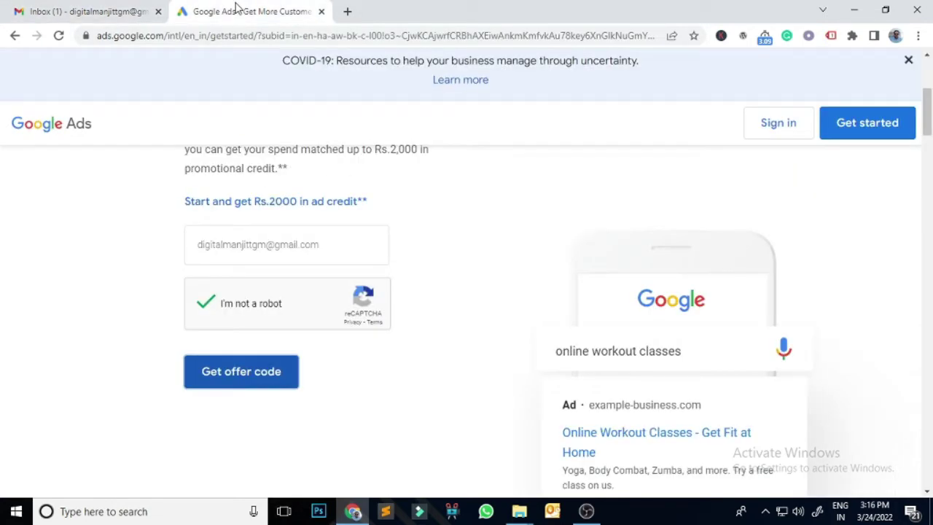
{"action": "left_click", "coordinate": [776, 124]}
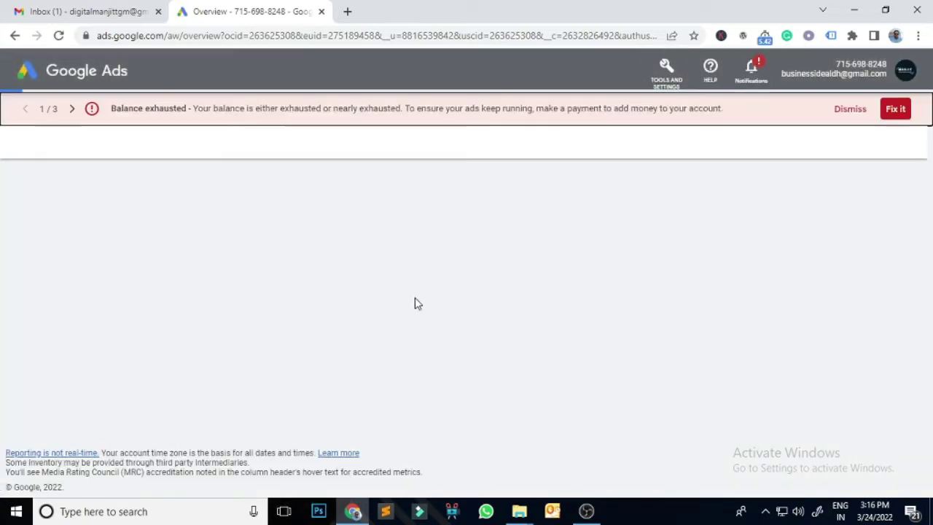
{"action": "left_click", "coordinate": [904, 73]}
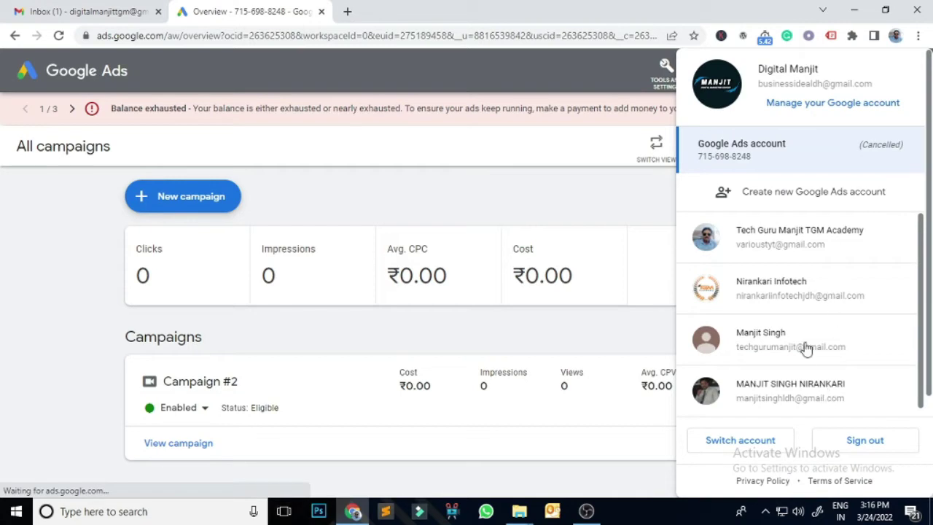
{"action": "key", "text": "Escape"}
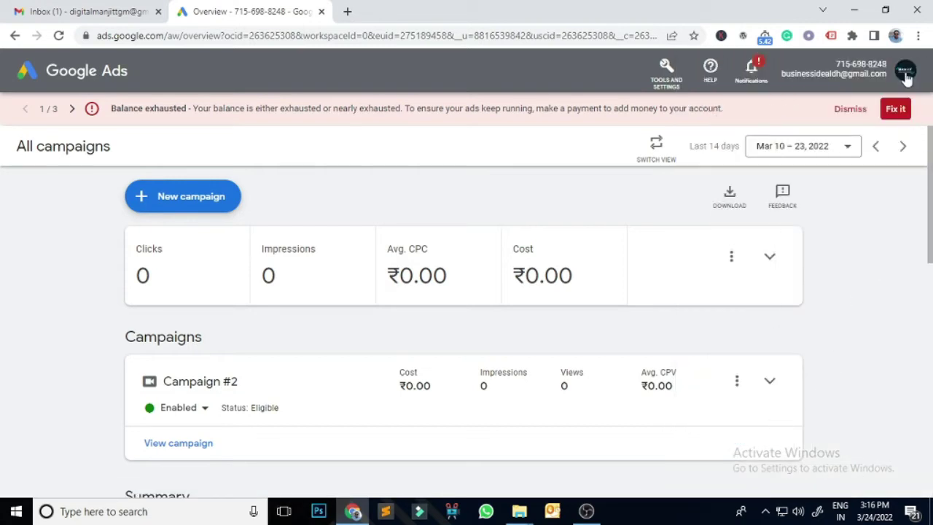
{"action": "left_click", "coordinate": [904, 73]}
{"action": "scroll", "coordinate": [808, 327], "scroll_direction": "down", "scroll_amount": 1}
{"action": "left_click", "coordinate": [769, 408]}
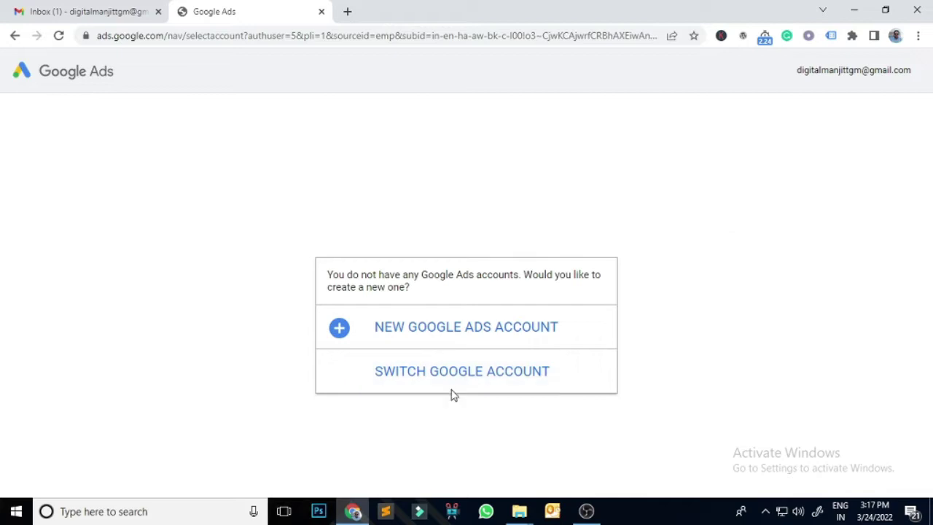
- Create a new Google Ads account with goal 'Get more website sales or sign-ups', business name, and tgminfotech.com
{"action": "left_click", "coordinate": [453, 330]}
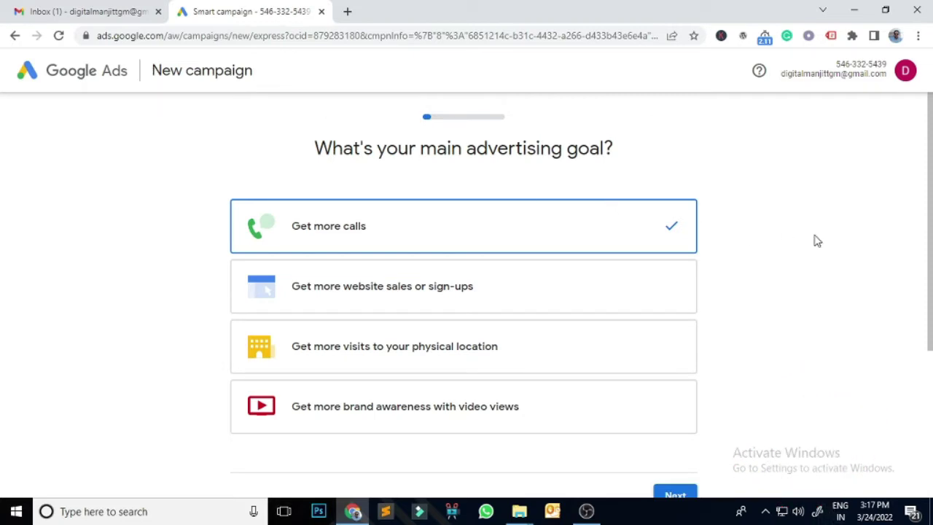
{"action": "scroll", "coordinate": [817, 241], "scroll_direction": "down", "scroll_amount": 2}
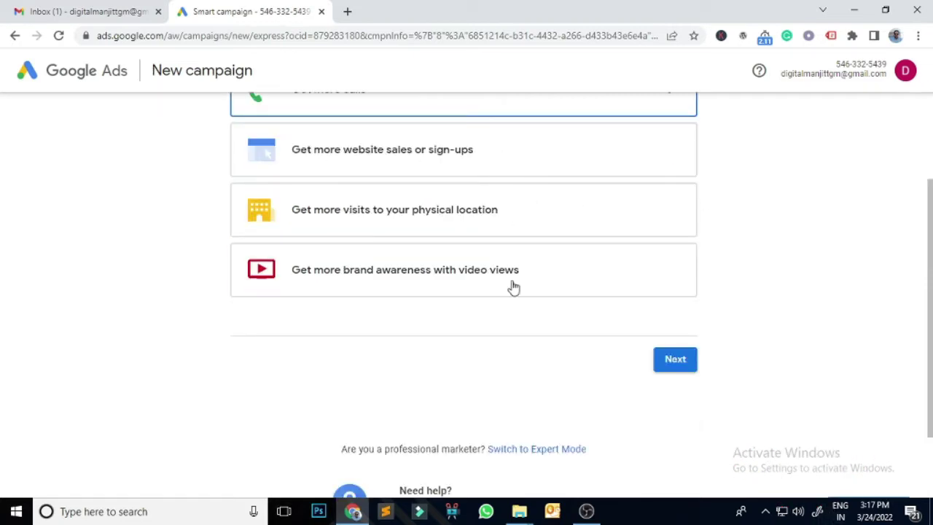
{"action": "scroll", "coordinate": [514, 288], "scroll_direction": "up", "scroll_amount": 2}
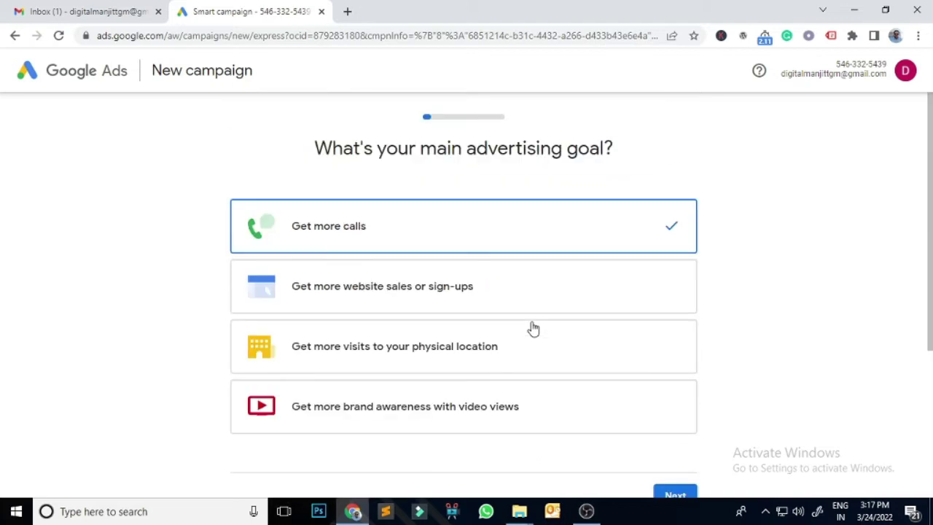
{"action": "left_click", "coordinate": [396, 293]}
{"action": "scroll", "coordinate": [897, 314], "scroll_direction": "down", "scroll_amount": 1}
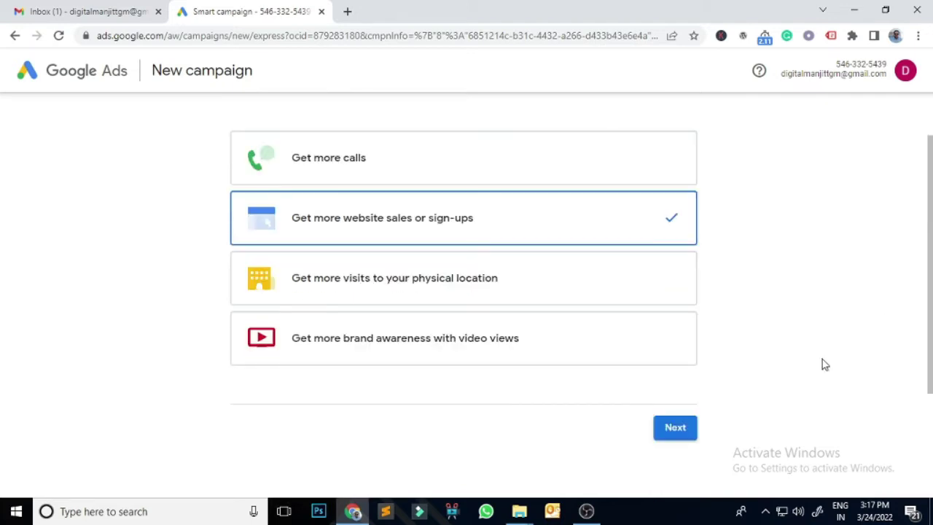
{"action": "left_click", "coordinate": [674, 427]}
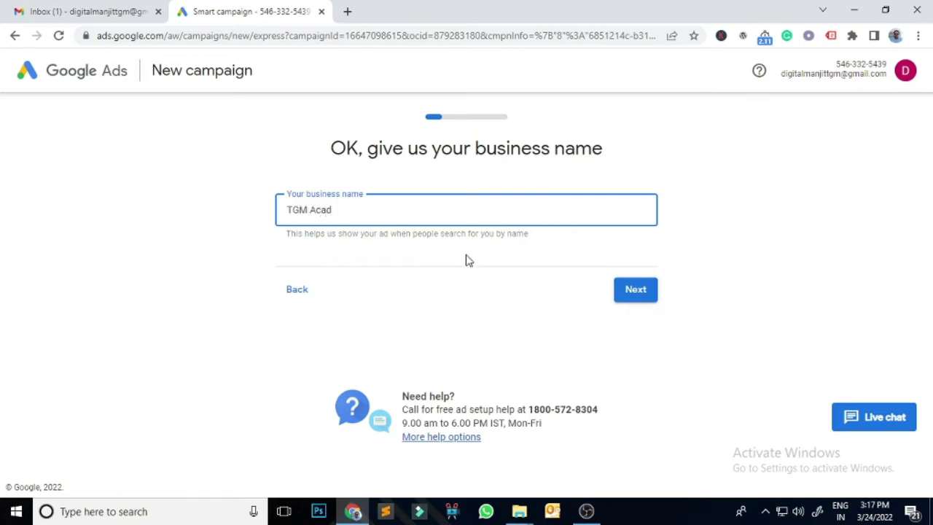
{"action": "left_click", "coordinate": [634, 294]}
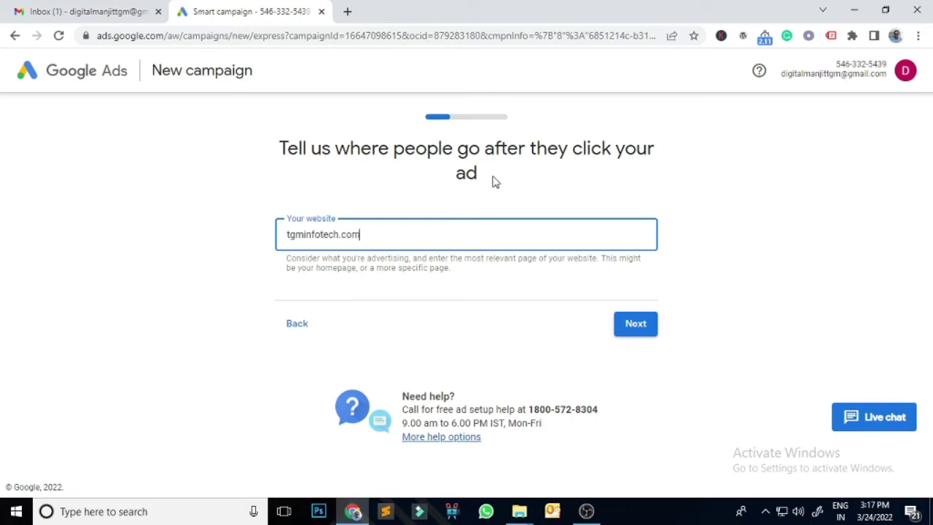
{"action": "left_click", "coordinate": [635, 325]}
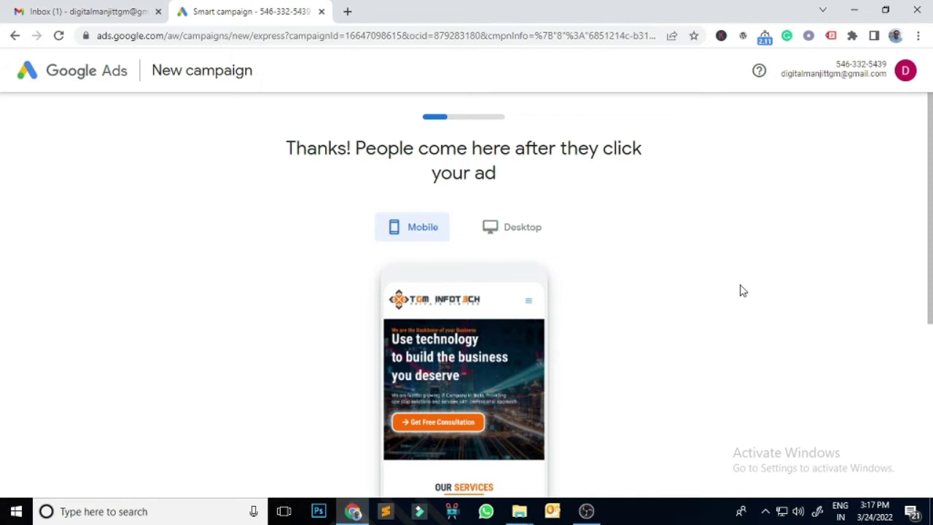
- Accept the website preview and add a phone number for the ad's call button from autofill
{"action": "scroll", "coordinate": [658, 299], "scroll_direction": "down", "scroll_amount": 3}
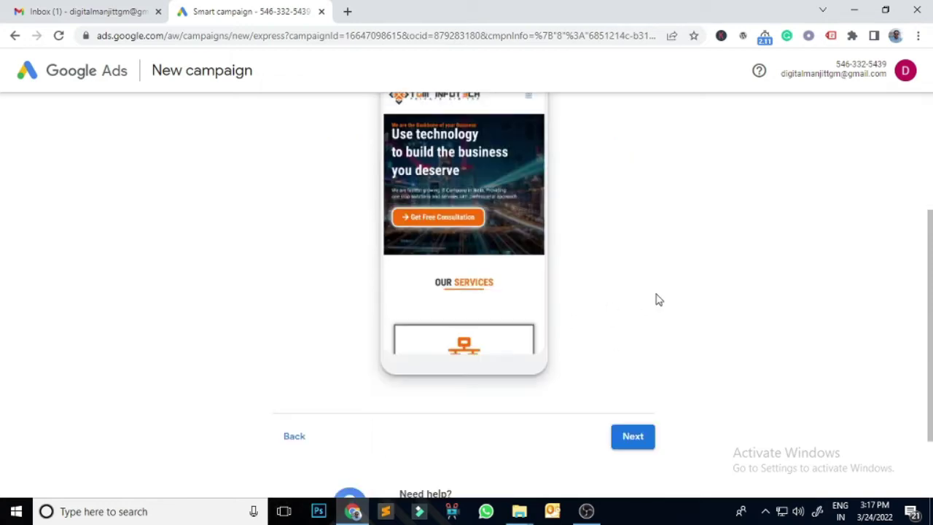
{"action": "left_click", "coordinate": [639, 442]}
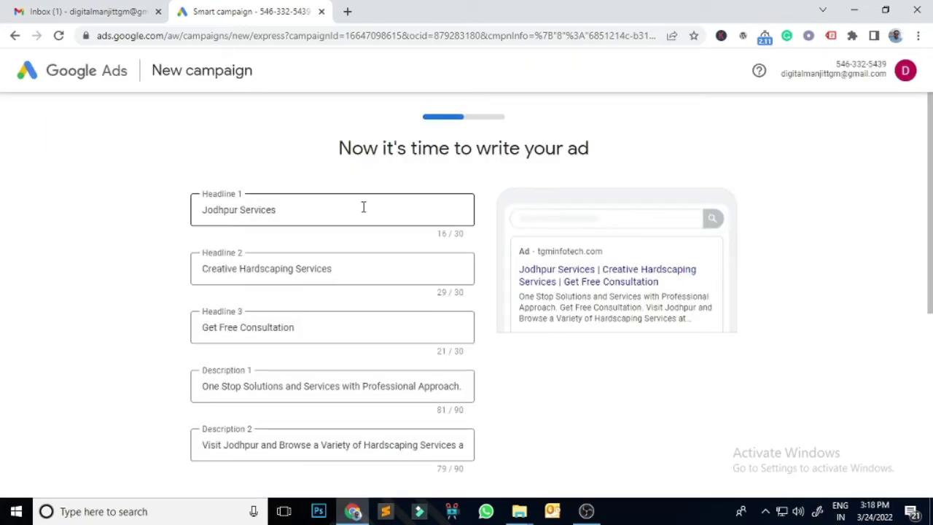
{"action": "scroll", "coordinate": [323, 235], "scroll_direction": "down", "scroll_amount": 2}
{"action": "scroll", "coordinate": [323, 258], "scroll_direction": "down", "scroll_amount": 1}
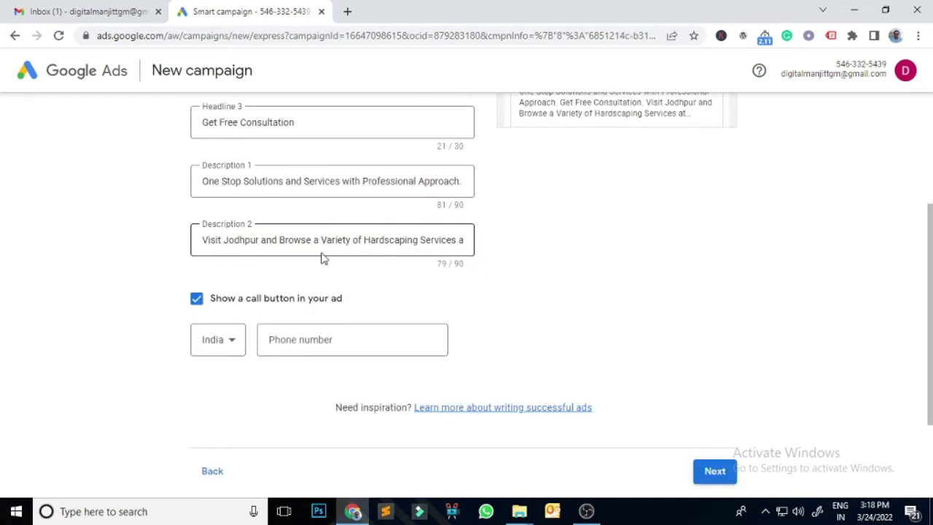
{"action": "scroll", "coordinate": [302, 254], "scroll_direction": "up", "scroll_amount": 2}
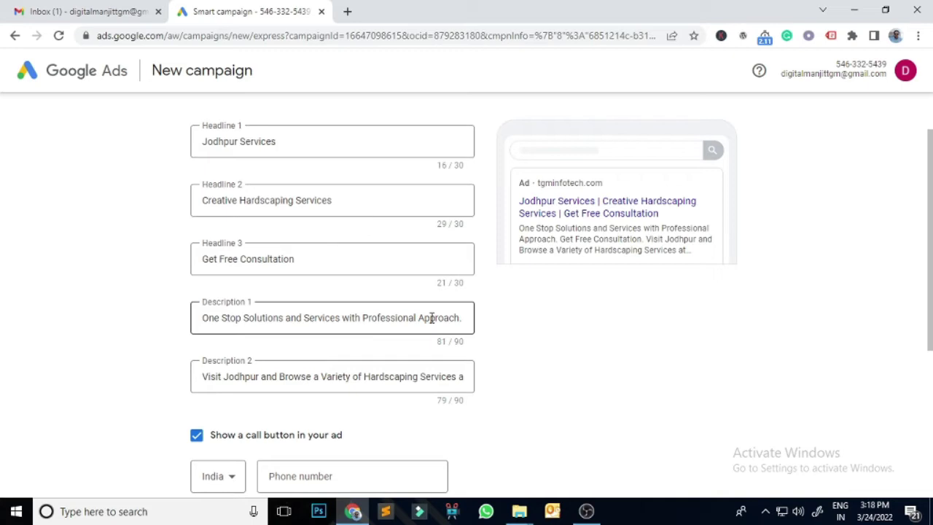
{"action": "scroll", "coordinate": [432, 320], "scroll_direction": "down", "scroll_amount": 2}
{"action": "left_click", "coordinate": [352, 333]}
{"action": "left_click", "coordinate": [717, 472]}
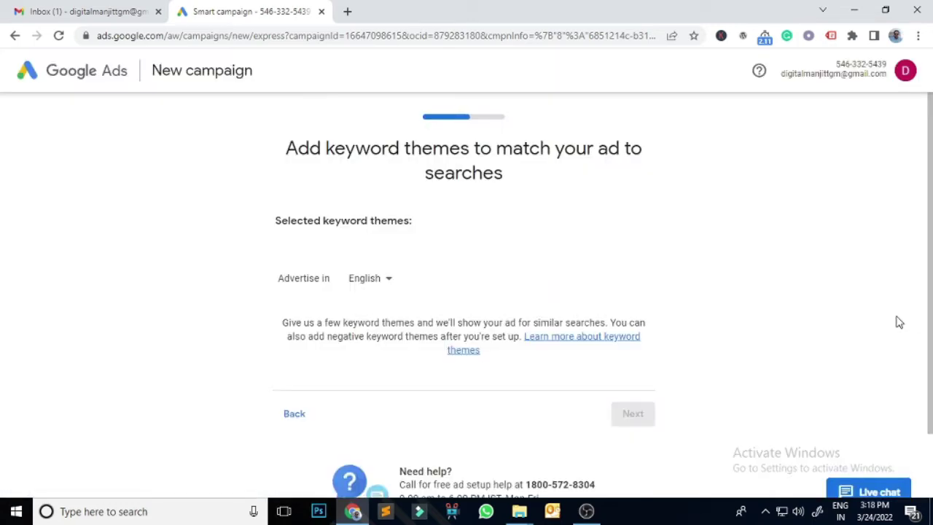
- Add keyword themes web solutions, web designing services and it consulting, bringing the total to eight
{"action": "scroll", "coordinate": [799, 304], "scroll_direction": "down", "scroll_amount": 1}
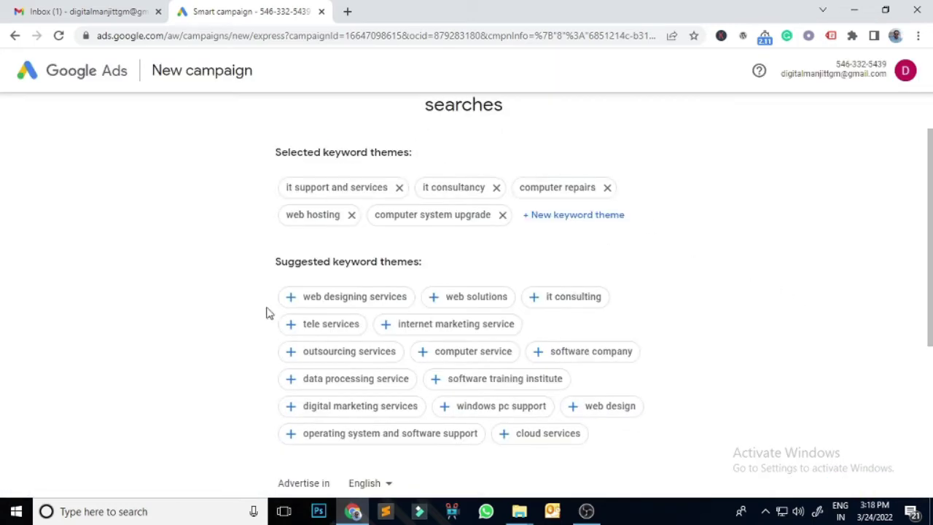
{"action": "scroll", "coordinate": [796, 312], "scroll_direction": "down", "scroll_amount": 1}
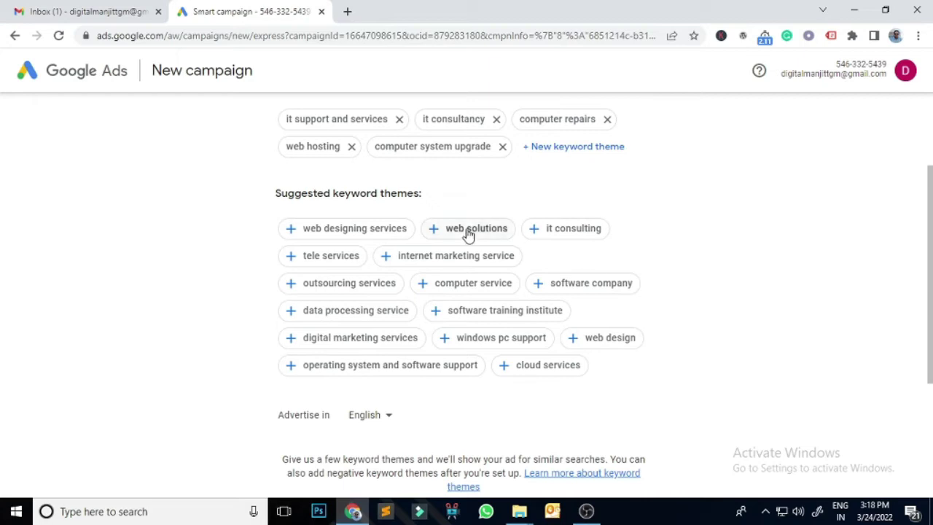
{"action": "left_click", "coordinate": [433, 233]}
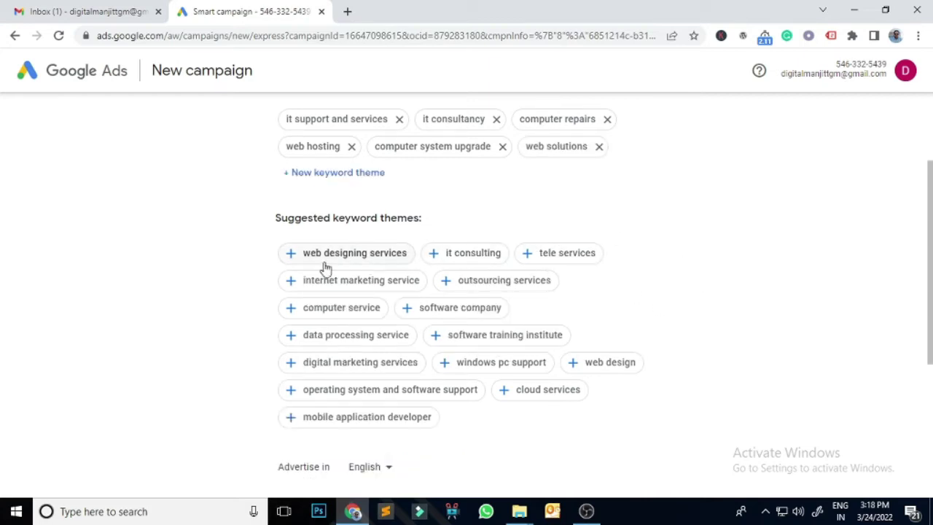
{"action": "left_click", "coordinate": [295, 261]}
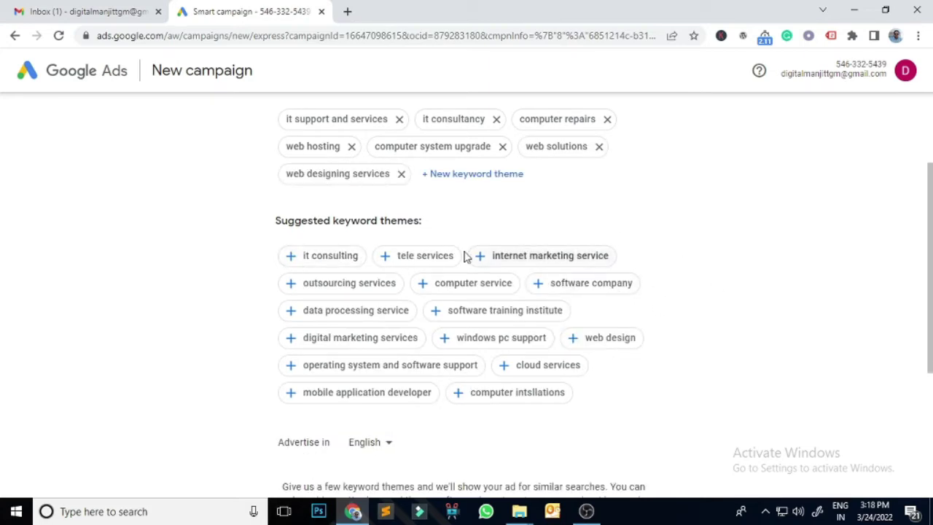
{"action": "left_click", "coordinate": [299, 261]}
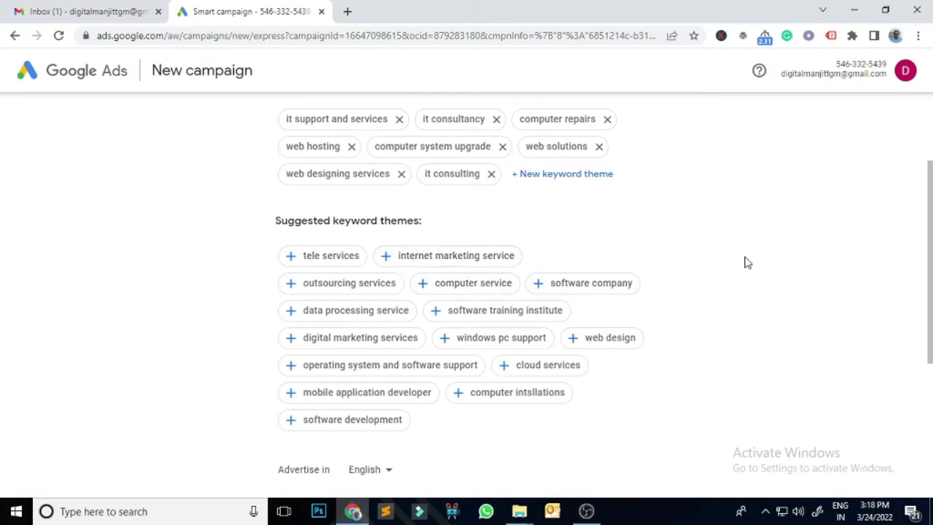
{"action": "scroll", "coordinate": [747, 262], "scroll_direction": "down", "scroll_amount": 2}
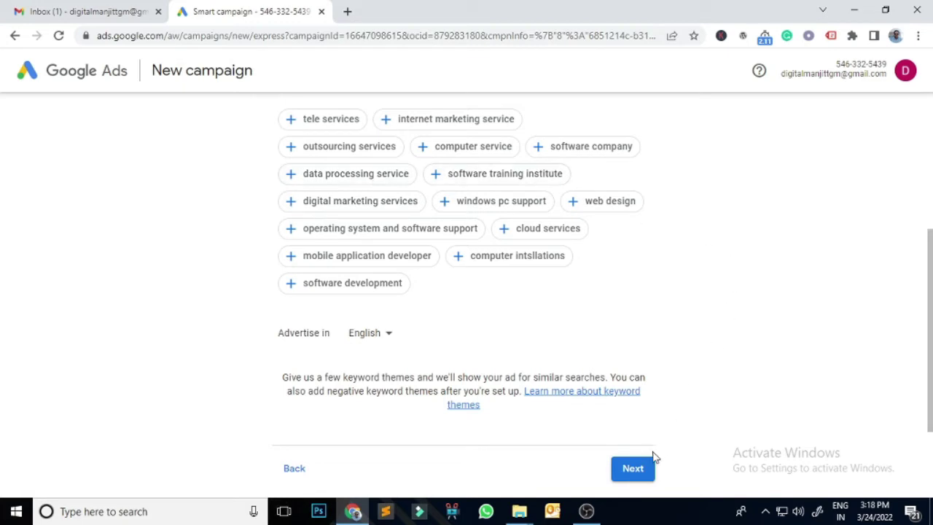
{"action": "left_click", "coordinate": [634, 468]}
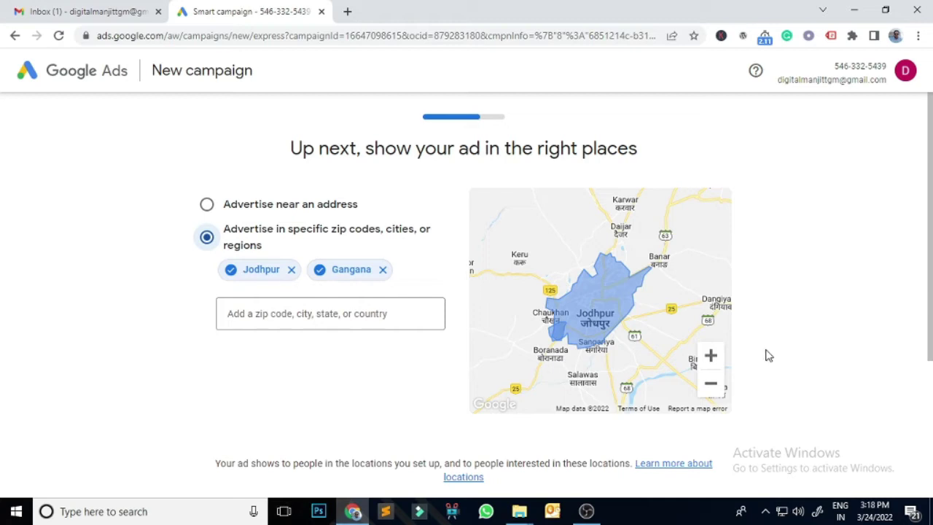
- Remove Gangana so Jodhpur is the only targeted location, discarding a trial location search
{"action": "left_click", "coordinate": [382, 270]}
{"action": "left_click", "coordinate": [277, 317]}
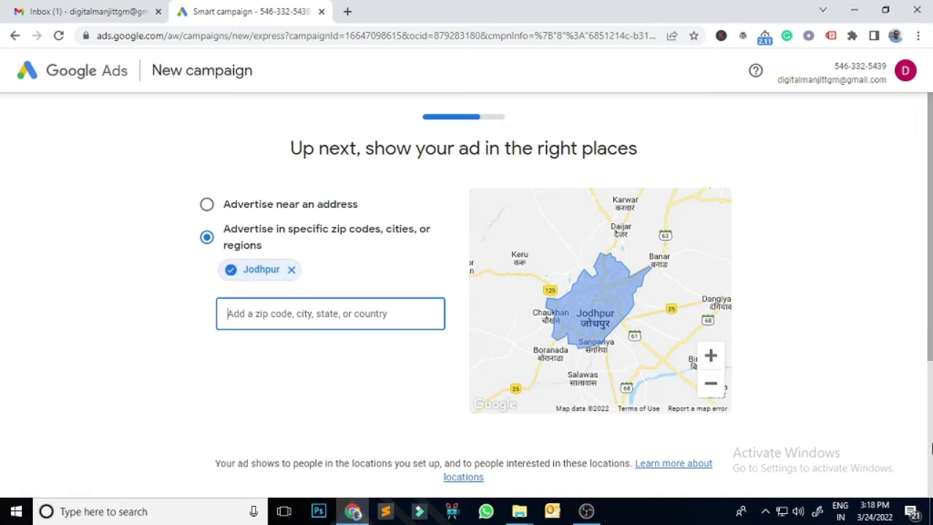
{"action": "type", "text": "indore"}
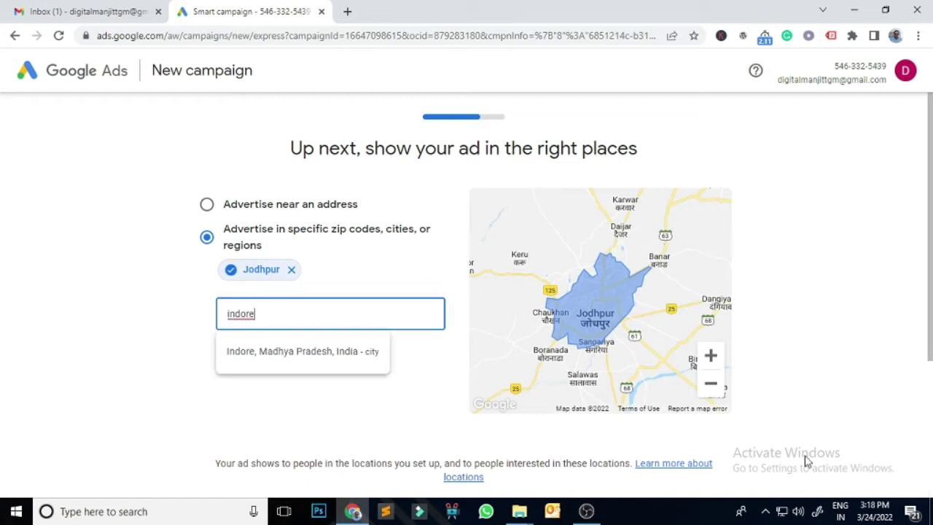
{"action": "key", "text": "BackSpace"}
{"action": "key", "text": "BackSpace"}
{"action": "key", "text": "BackSpace"}
{"action": "key", "text": "BackSpace"}
{"action": "type", "text": "ind"}
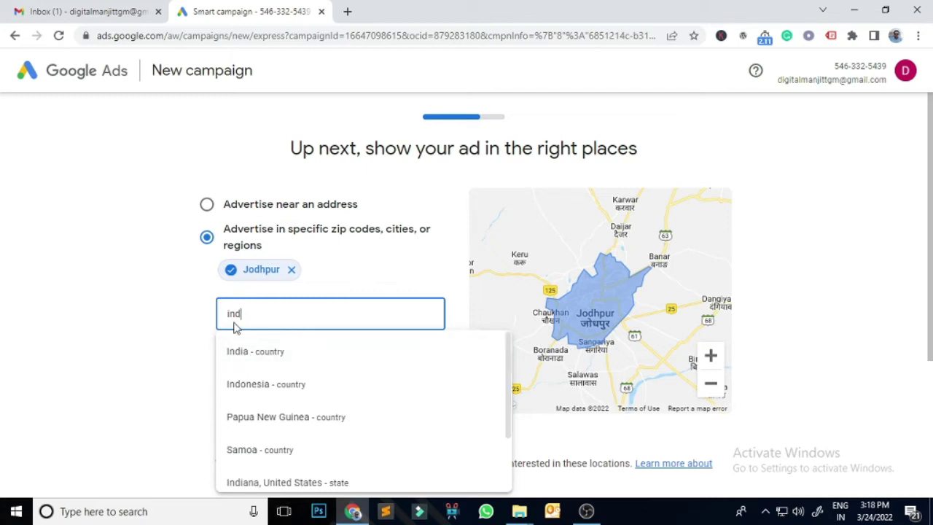
{"action": "left_click", "coordinate": [834, 275]}
{"action": "scroll", "coordinate": [838, 279], "scroll_direction": "down", "scroll_amount": 3}
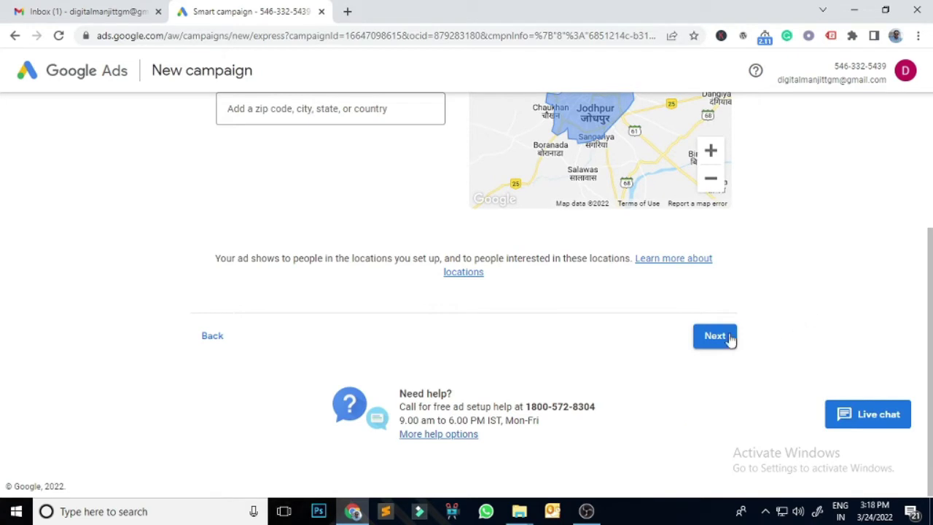
{"action": "left_click", "coordinate": [728, 337]}
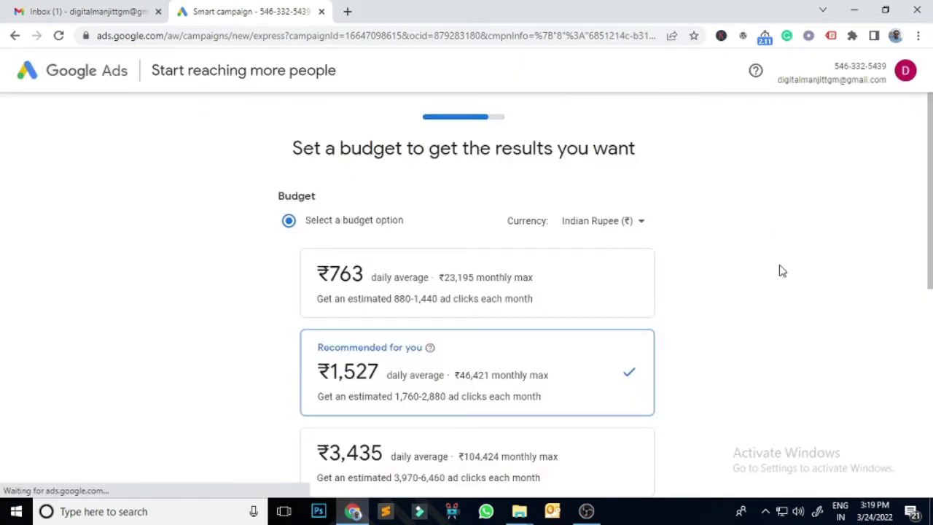
- Replace the suggested 1527 budget with a custom ₹100 daily budget
{"action": "scroll", "coordinate": [781, 271], "scroll_direction": "down", "scroll_amount": 3}
{"action": "scroll", "coordinate": [782, 272], "scroll_direction": "down", "scroll_amount": 1}
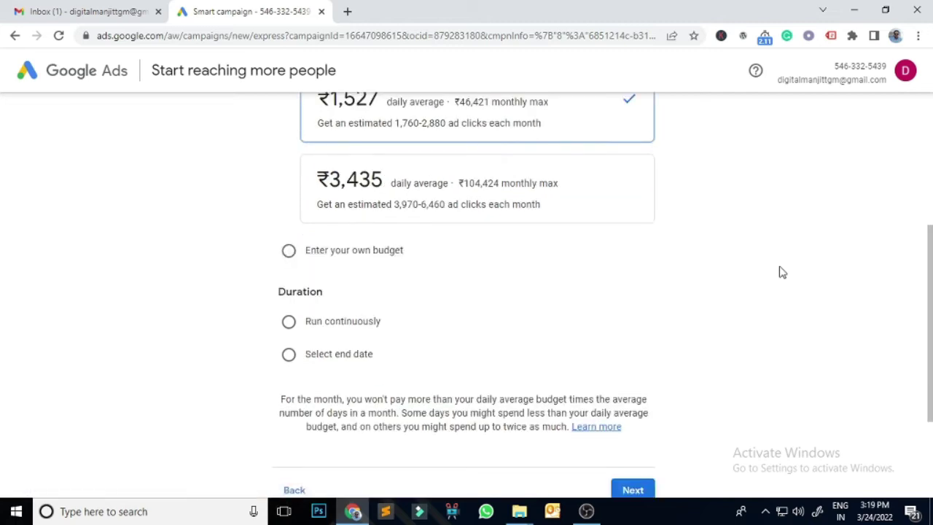
{"action": "left_click", "coordinate": [289, 249]}
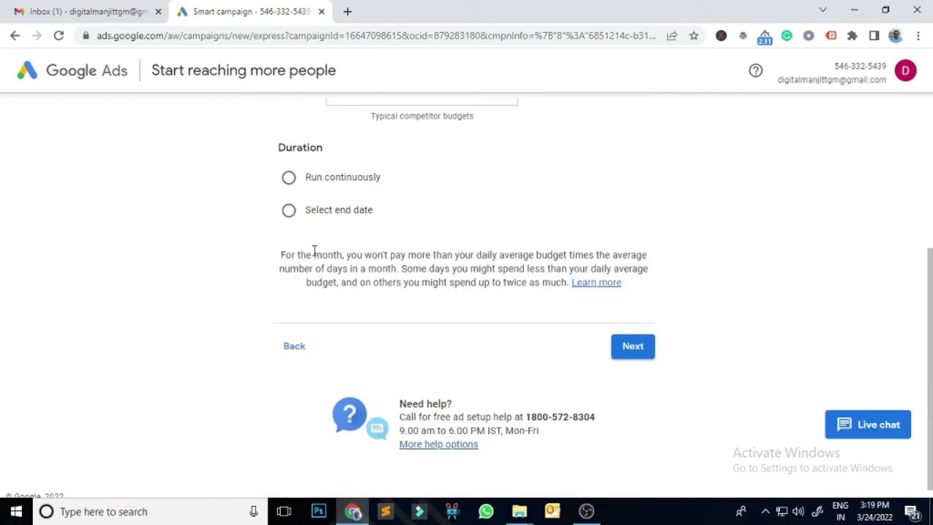
{"action": "scroll", "coordinate": [479, 266], "scroll_direction": "up", "scroll_amount": 2}
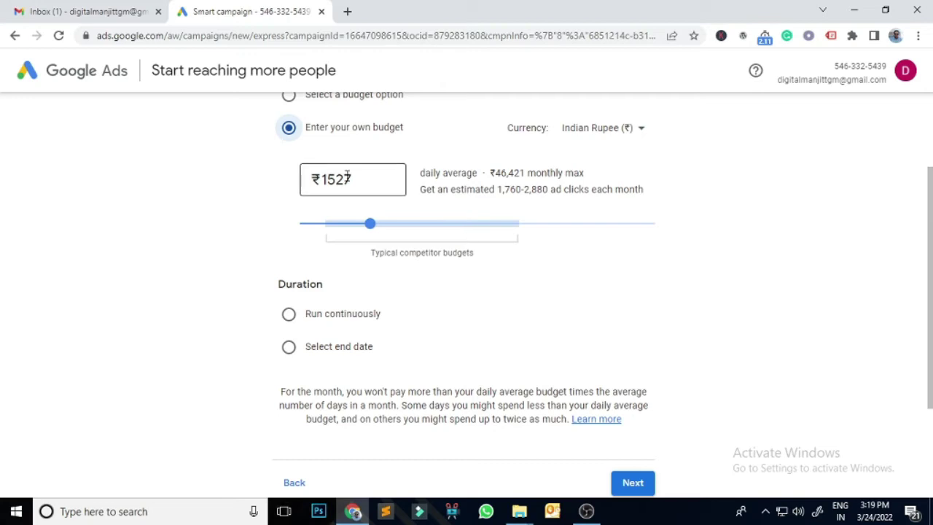
{"action": "left_click_drag", "start_coordinate": [372, 180], "coordinate": [311, 181]}
{"action": "type", "text": "100"}
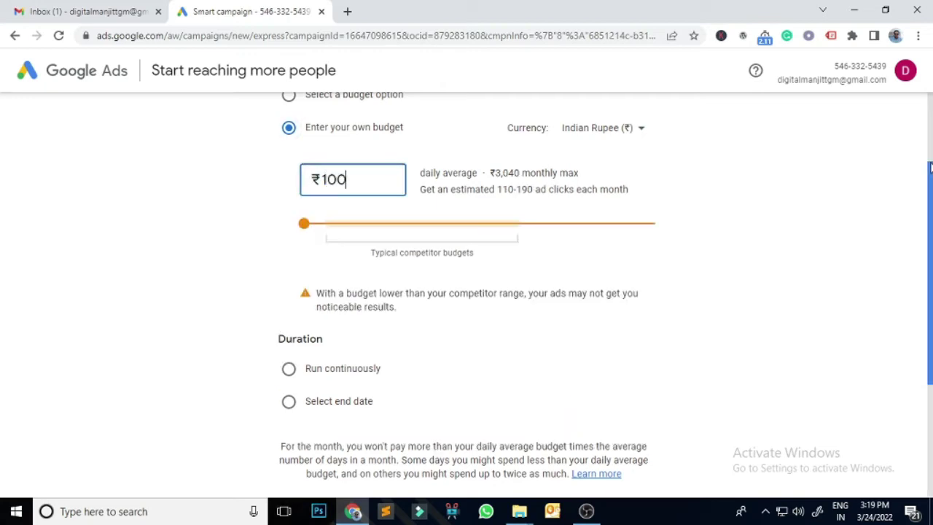
{"action": "scroll", "coordinate": [929, 219], "scroll_direction": "down", "scroll_amount": 1}
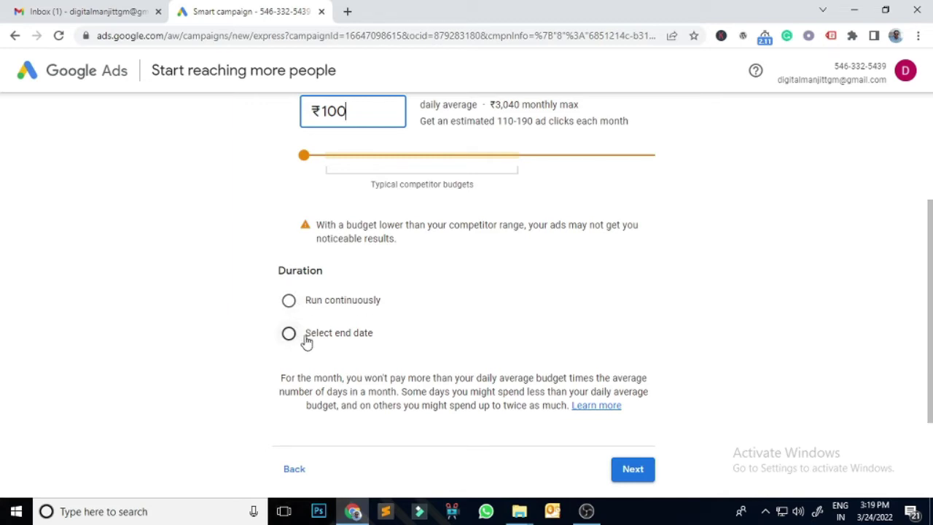
- Give the campaign an end date of Apr 1, 2022 and submit the budget step
{"action": "left_click", "coordinate": [290, 301]}
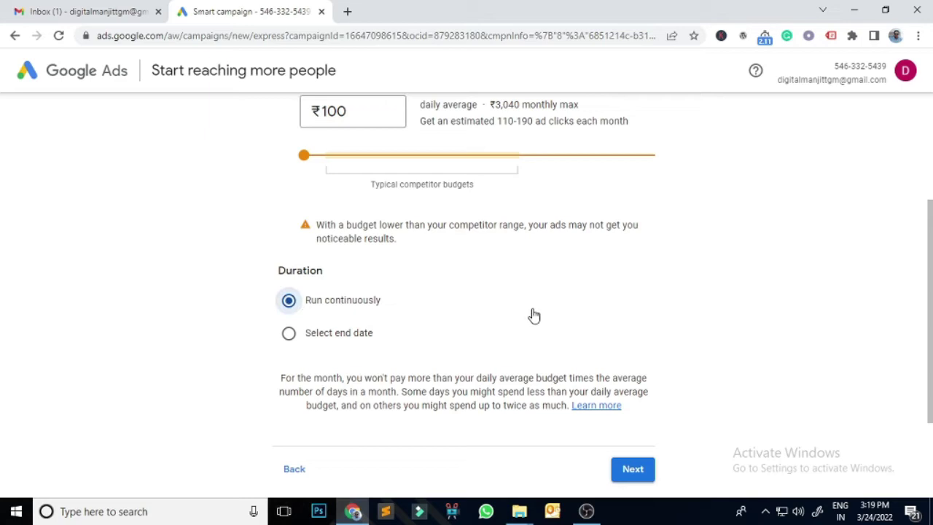
{"action": "left_click", "coordinate": [289, 333]}
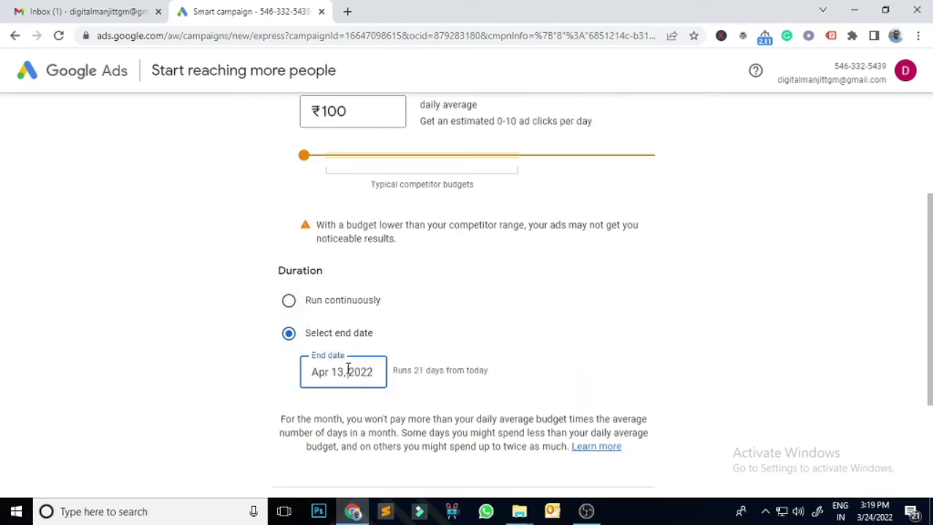
{"action": "left_click", "coordinate": [347, 370]}
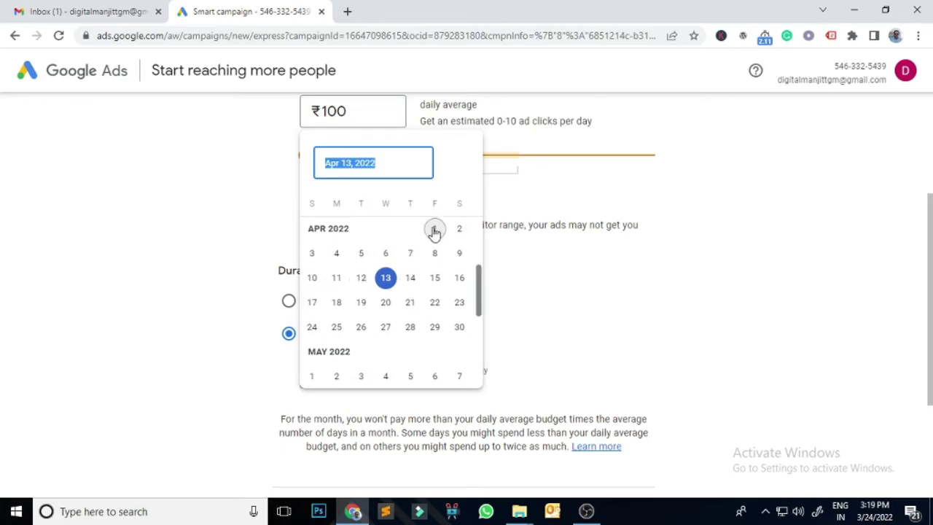
{"action": "left_click", "coordinate": [434, 232]}
{"action": "scroll", "coordinate": [564, 343], "scroll_direction": "down", "scroll_amount": 3}
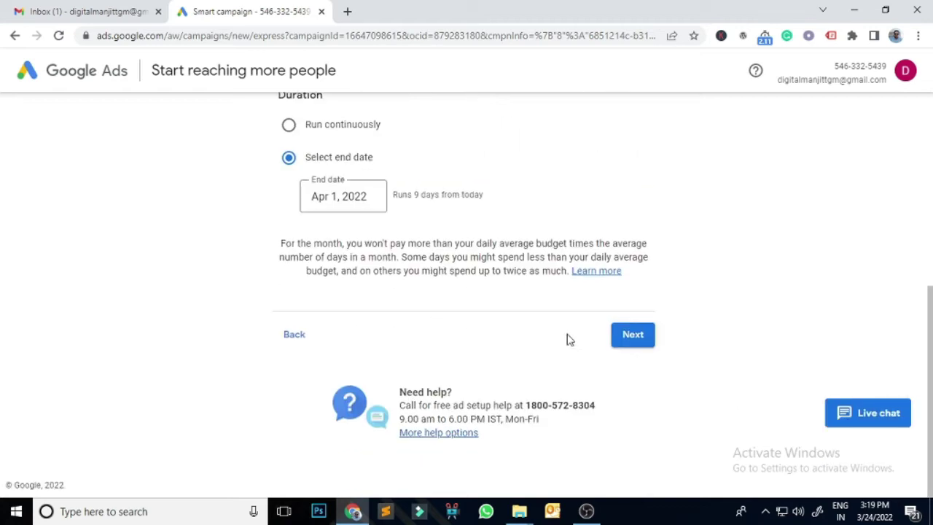
{"action": "left_click", "coordinate": [635, 336]}
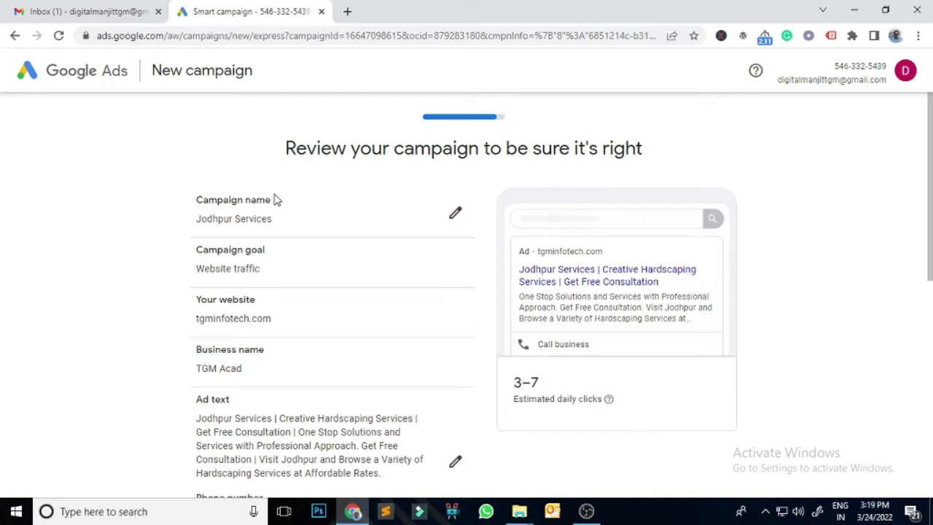
- Look over the Review your campaign summary and proceed to Confirm payment info
{"action": "scroll", "coordinate": [284, 295], "scroll_direction": "down", "scroll_amount": 1}
{"action": "scroll", "coordinate": [285, 298], "scroll_direction": "up", "scroll_amount": 1}
{"action": "scroll", "coordinate": [223, 267], "scroll_direction": "down", "scroll_amount": 5}
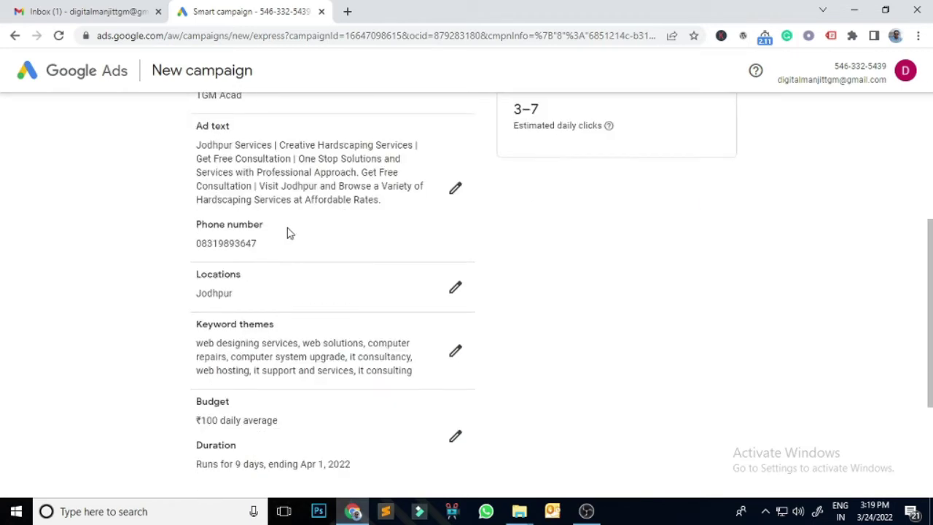
{"action": "scroll", "coordinate": [324, 319], "scroll_direction": "down", "scroll_amount": 1}
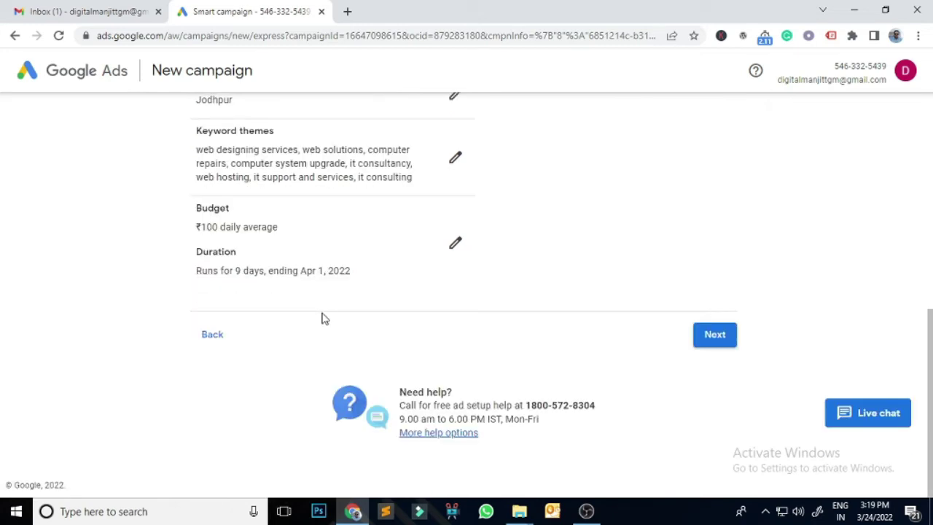
{"action": "left_click", "coordinate": [724, 344]}
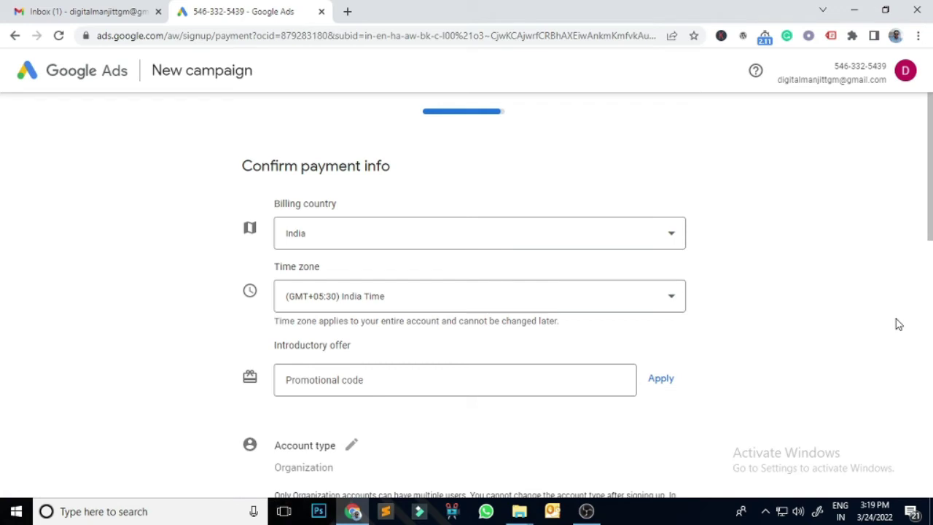
{"action": "scroll", "coordinate": [898, 325], "scroll_direction": "down", "scroll_amount": 2}
{"action": "scroll", "coordinate": [379, 209], "scroll_direction": "up", "scroll_amount": 2}
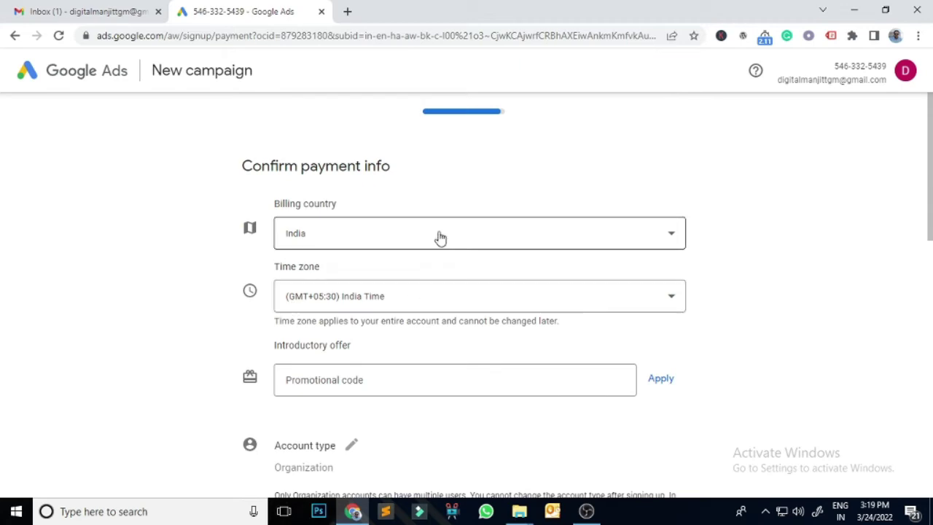
{"action": "scroll", "coordinate": [849, 308], "scroll_direction": "down", "scroll_amount": 2}
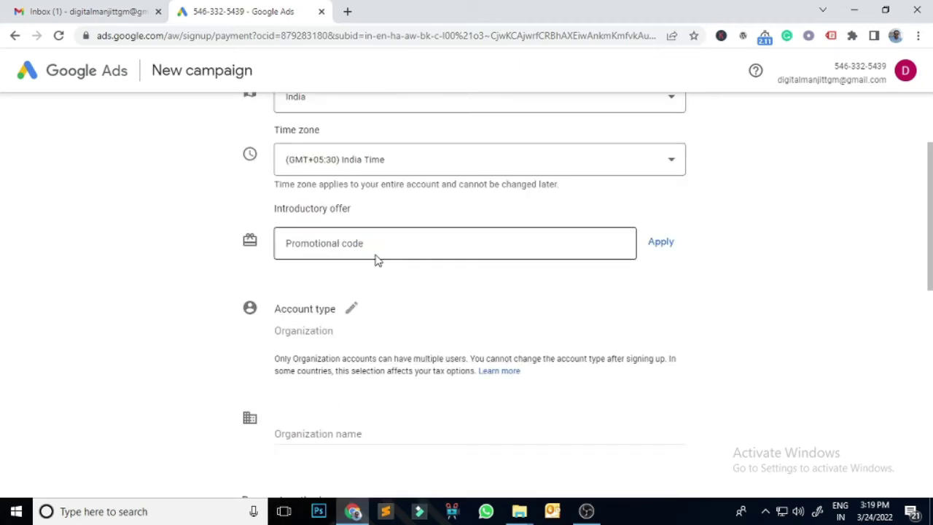
{"action": "left_click", "coordinate": [115, 13]}
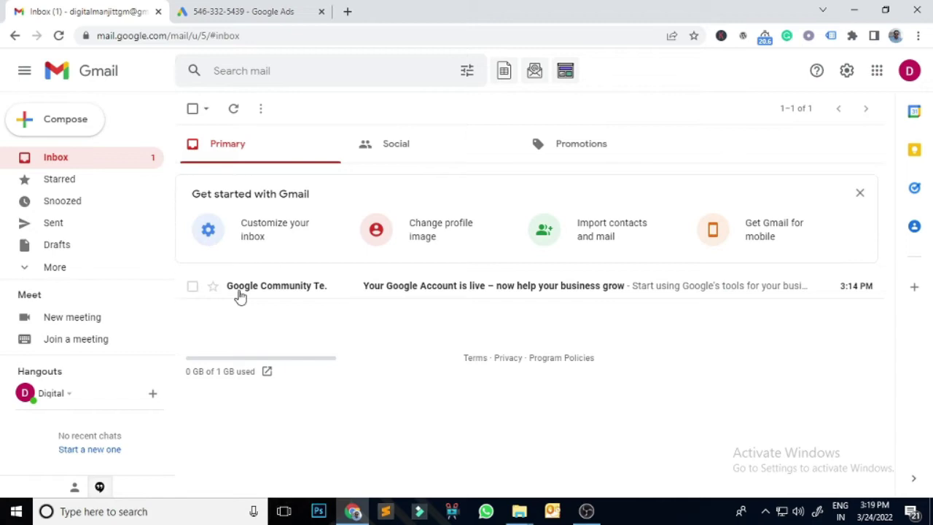
{"action": "left_click", "coordinate": [223, 13]}
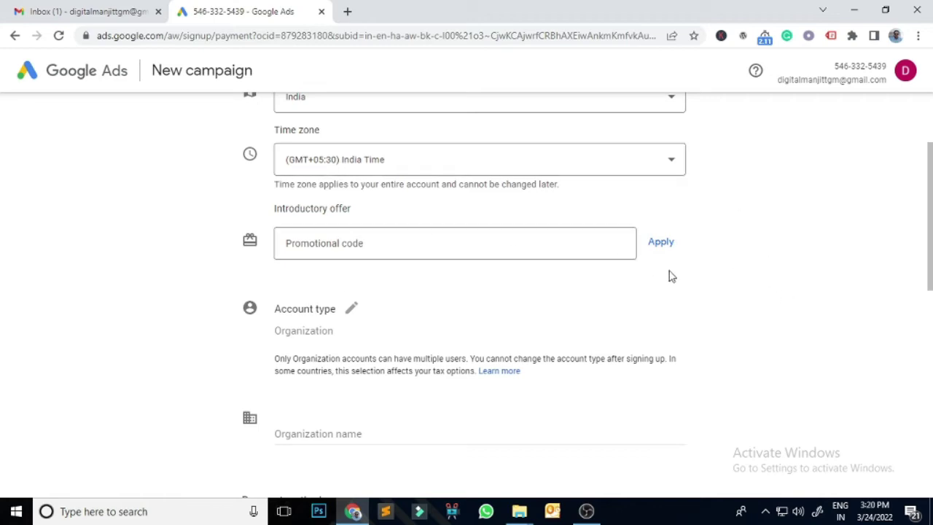
- Change the payment profile's account type to Individual
{"action": "scroll", "coordinate": [671, 276], "scroll_direction": "down", "scroll_amount": 2}
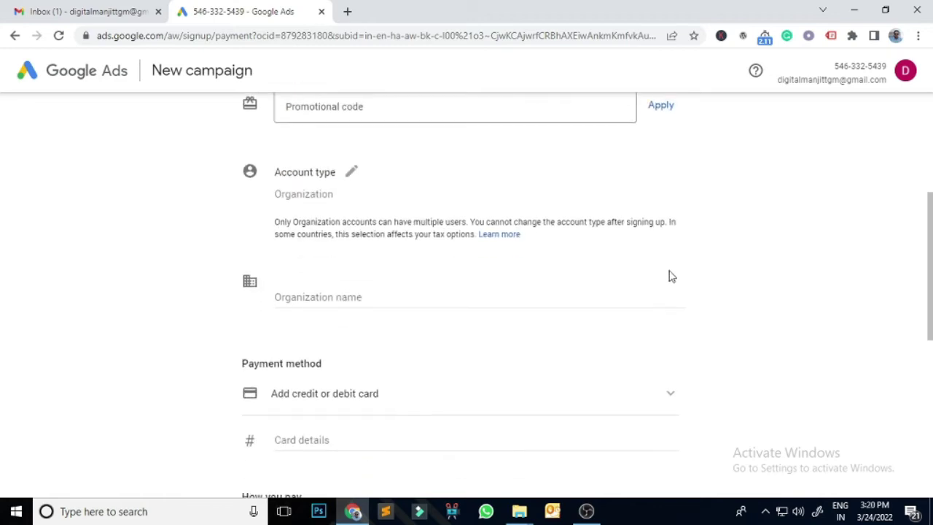
{"action": "left_click", "coordinate": [352, 174]}
{"action": "left_click", "coordinate": [645, 203]}
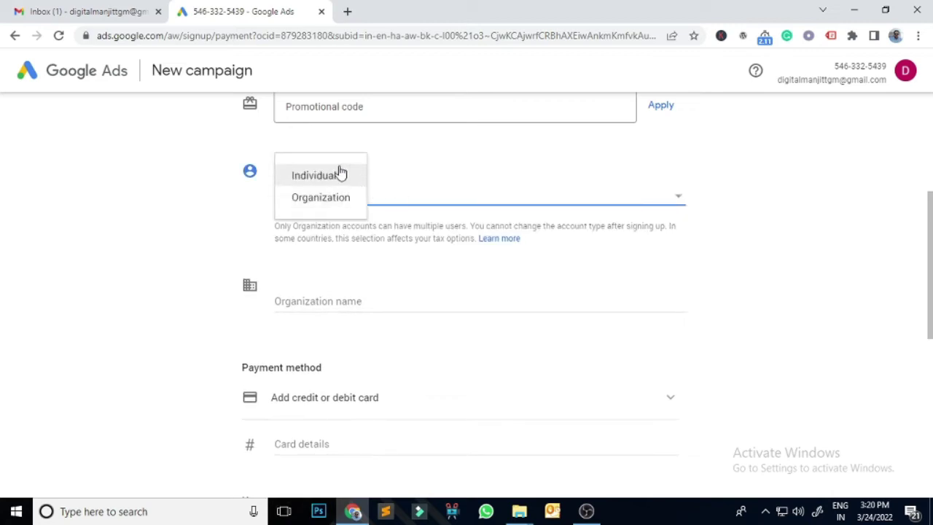
{"action": "left_click", "coordinate": [318, 178]}
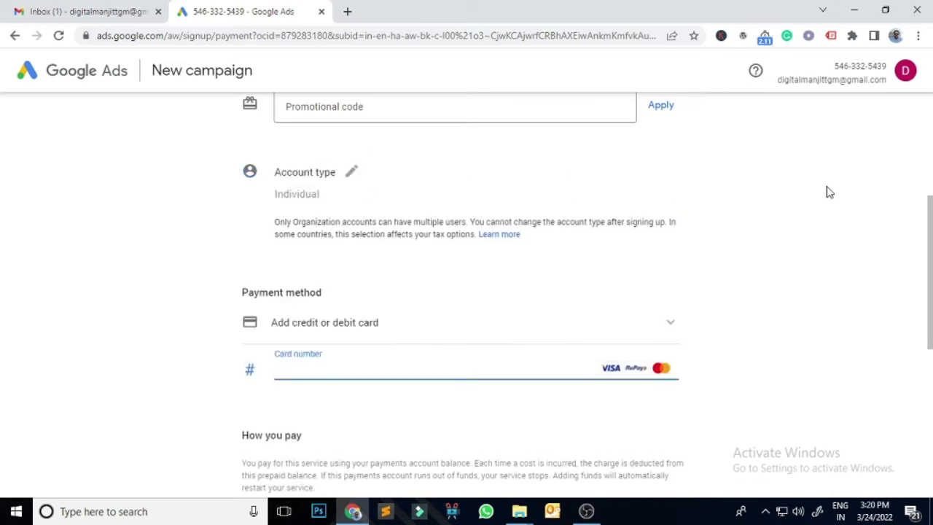
- Set the prepaid payment amount to ₹500, replacing the rejected ₹100 entry
{"action": "scroll", "coordinate": [829, 191], "scroll_direction": "down", "scroll_amount": 2}
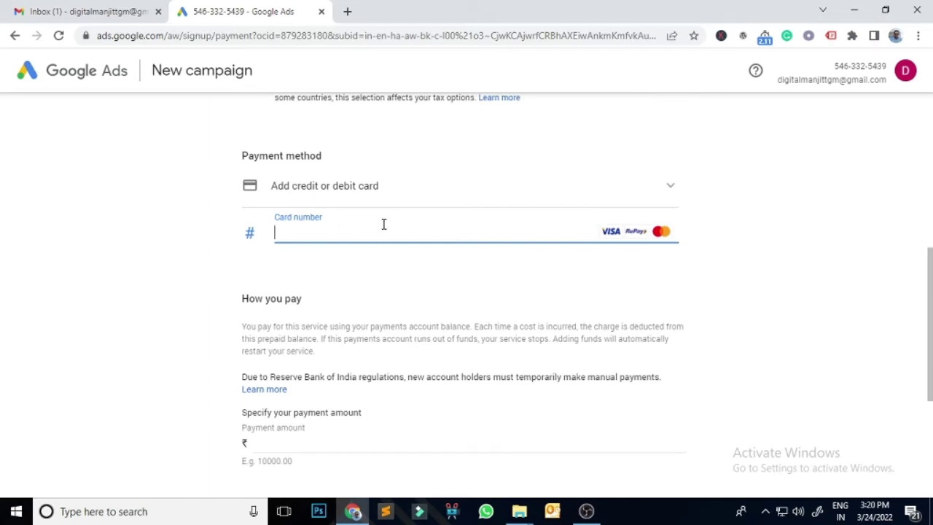
{"action": "scroll", "coordinate": [298, 373], "scroll_direction": "down", "scroll_amount": 1}
{"action": "left_click", "coordinate": [284, 375]}
{"action": "type", "text": "100"}
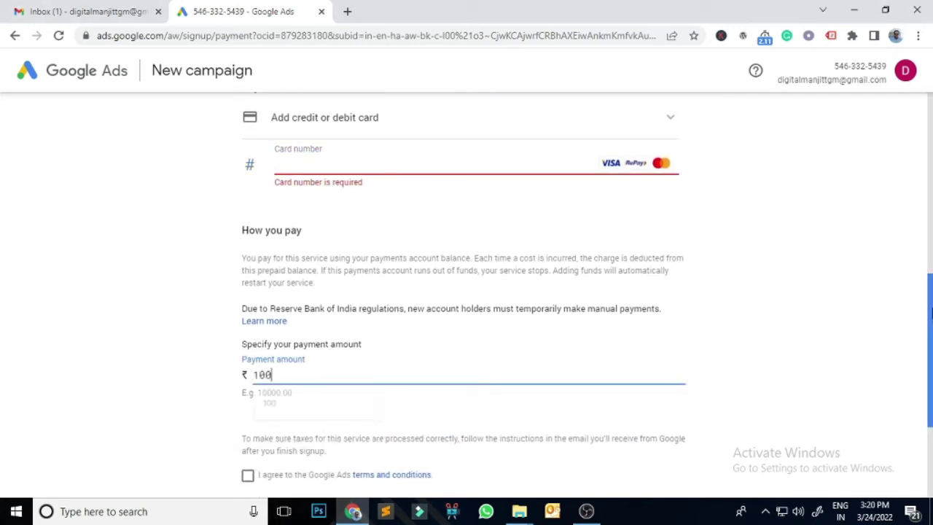
{"action": "left_click", "coordinate": [776, 361]}
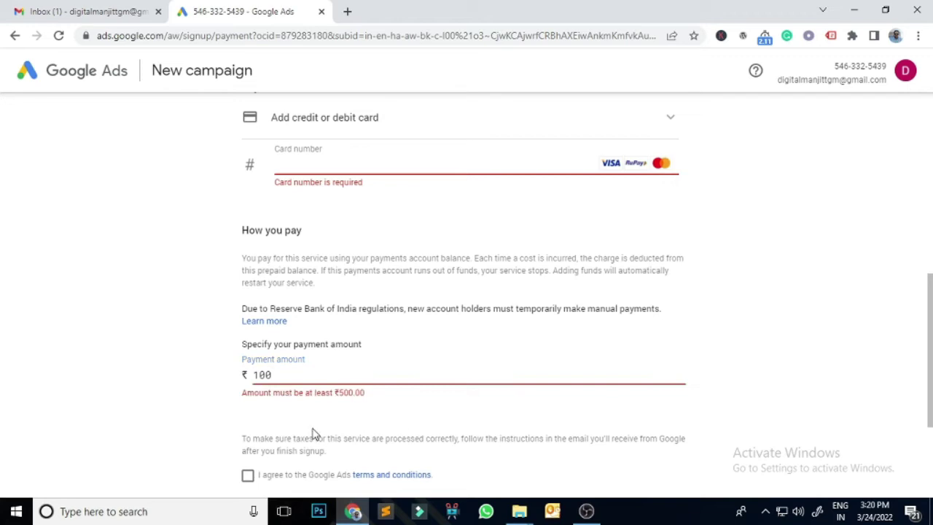
{"action": "double_click", "coordinate": [280, 374]}
{"action": "type", "text": "500"}
{"action": "left_click", "coordinate": [337, 167]}
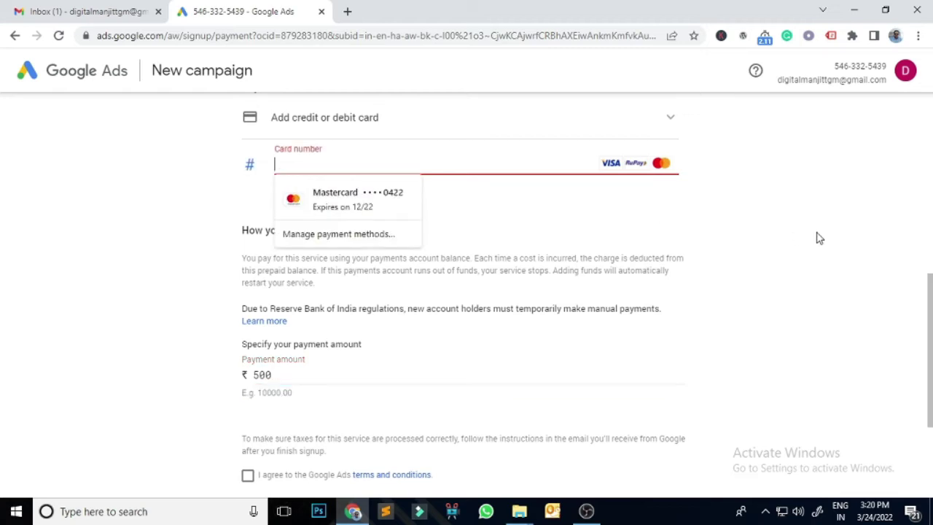
{"action": "scroll", "coordinate": [816, 237], "scroll_direction": "down", "scroll_amount": 1}
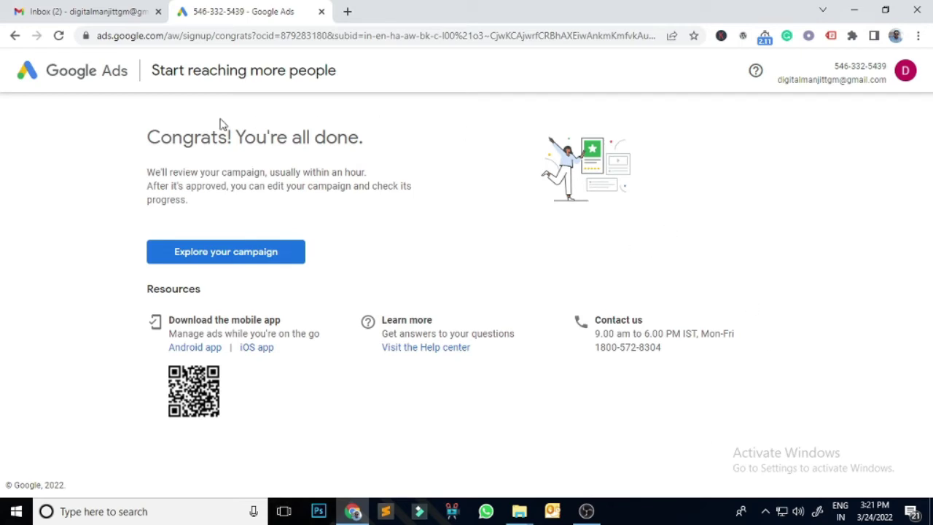
- Leave the 'Congrats! You're all done.' confirmation and open the new Jodhpur Services campaign
{"action": "left_click_drag", "start_coordinate": [131, 140], "coordinate": [435, 148]}
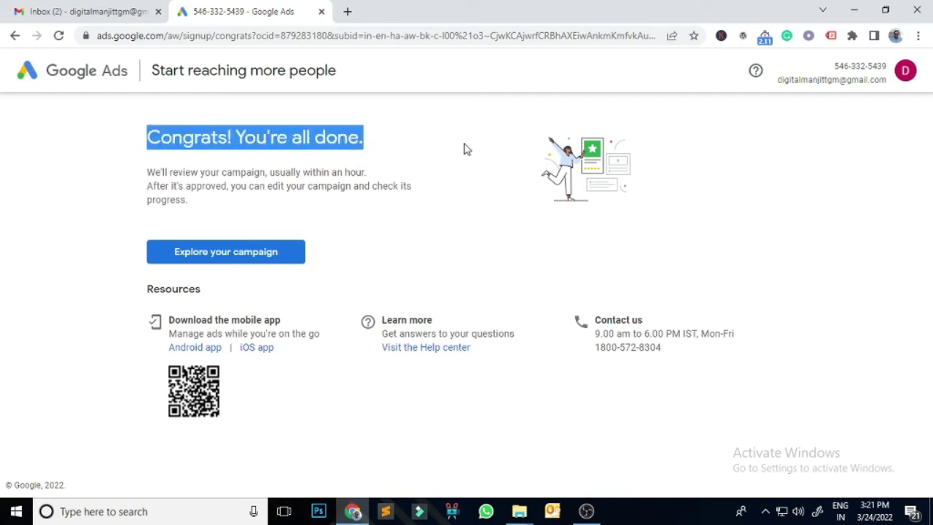
{"action": "left_click", "coordinate": [235, 259]}
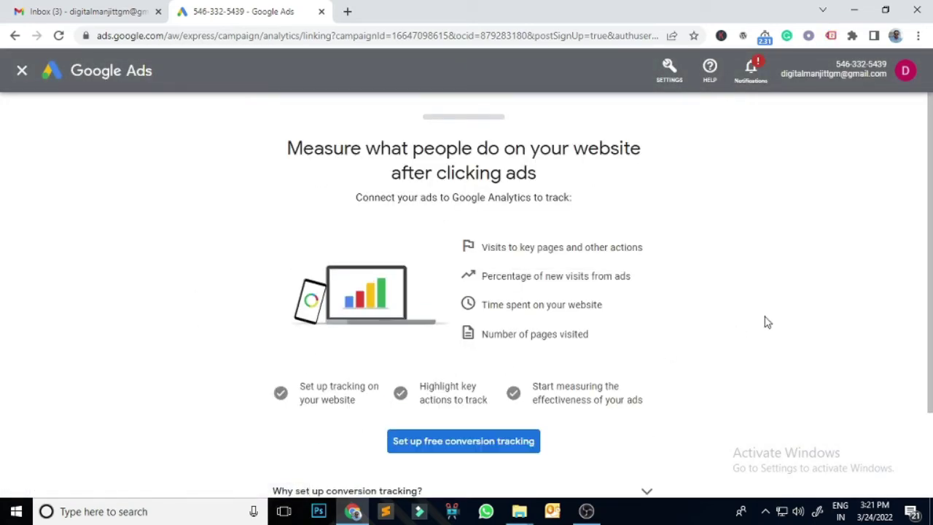
{"action": "scroll", "coordinate": [766, 322], "scroll_direction": "down", "scroll_amount": 3}
{"action": "scroll", "coordinate": [780, 323], "scroll_direction": "up", "scroll_amount": 3}
- Close the settings options unused and skip conversion tracking to reach the campaign dashboard
{"action": "left_click", "coordinate": [669, 69]}
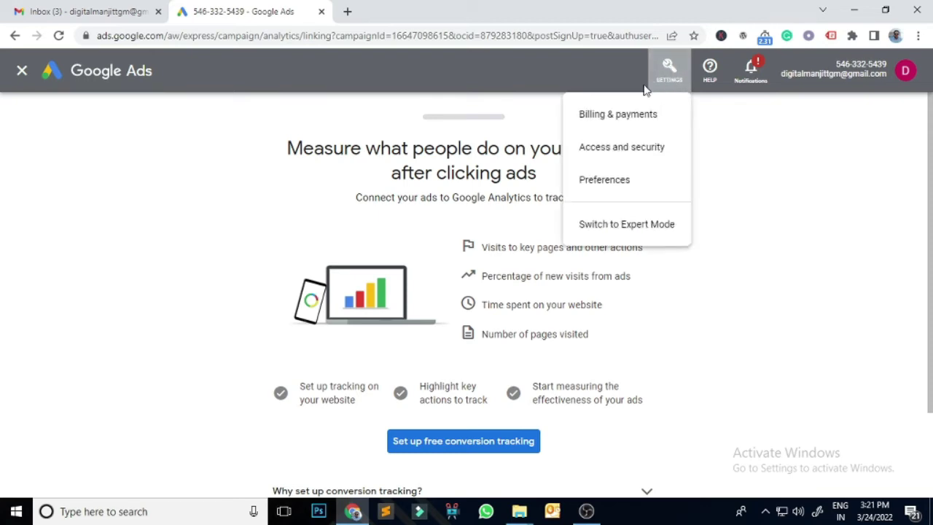
{"action": "left_click", "coordinate": [78, 73]}
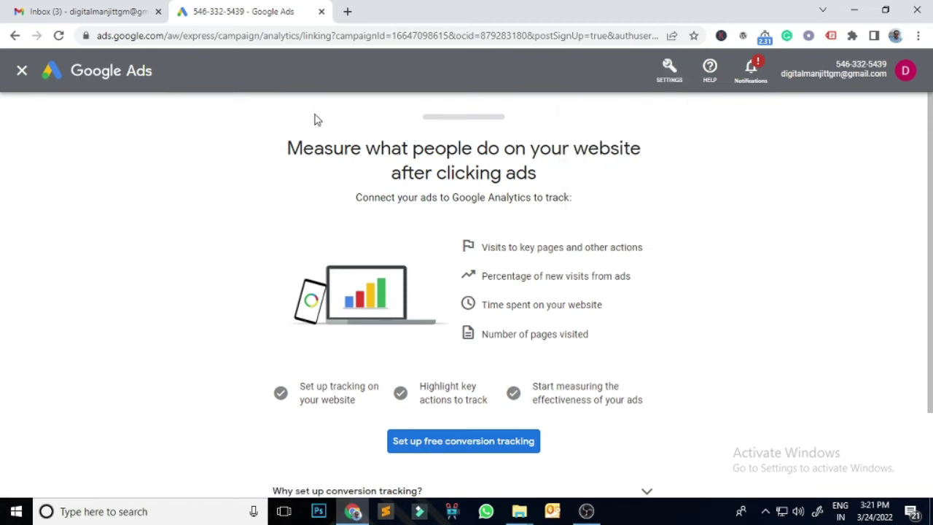
{"action": "left_click", "coordinate": [22, 71]}
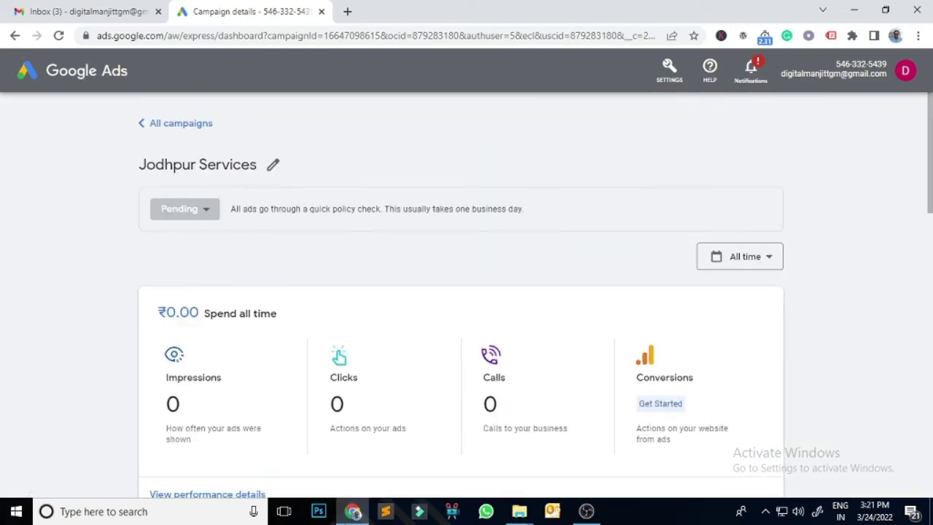
- Return to the All Smart campaigns list, dismiss the tax-info notice, and open the settings wrench
{"action": "scroll", "coordinate": [908, 347], "scroll_direction": "down", "scroll_amount": 2}
{"action": "scroll", "coordinate": [837, 284], "scroll_direction": "down", "scroll_amount": 9}
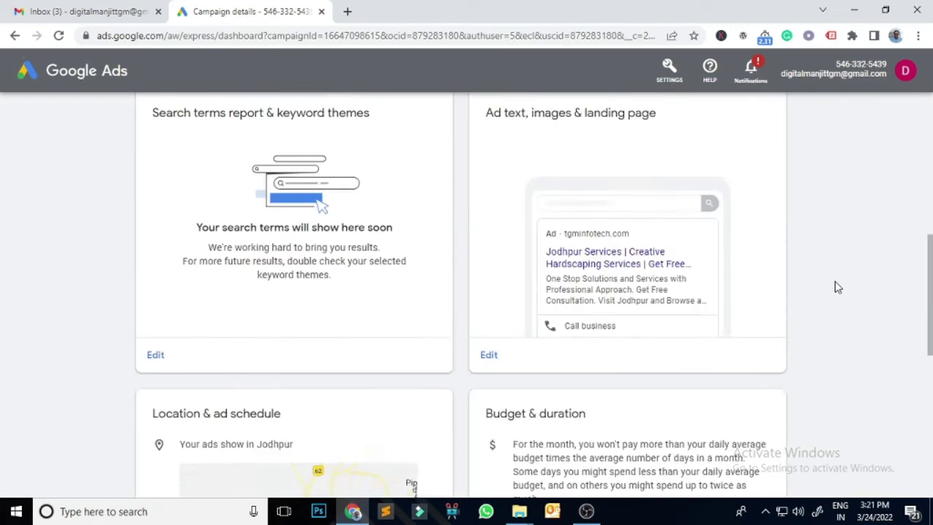
{"action": "scroll", "coordinate": [836, 286], "scroll_direction": "up", "scroll_amount": 11}
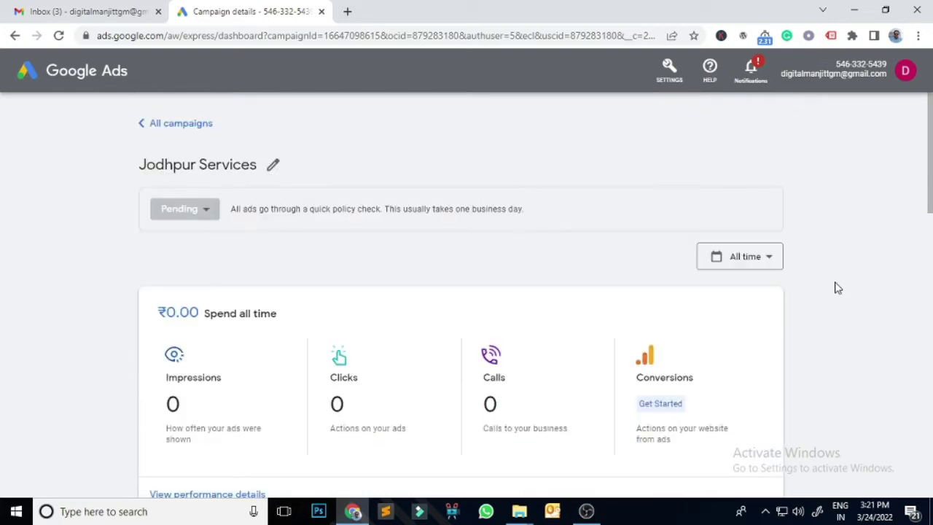
{"action": "left_click", "coordinate": [202, 125]}
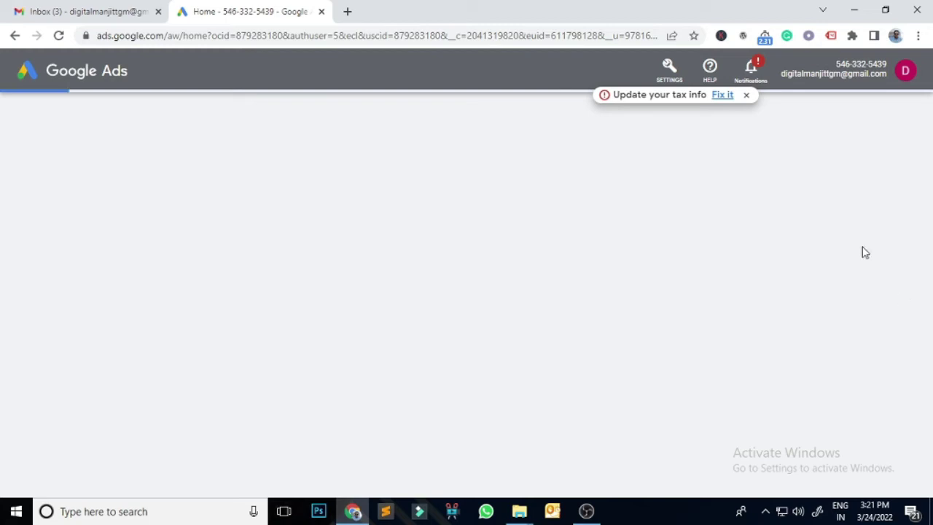
{"action": "left_click", "coordinate": [747, 95]}
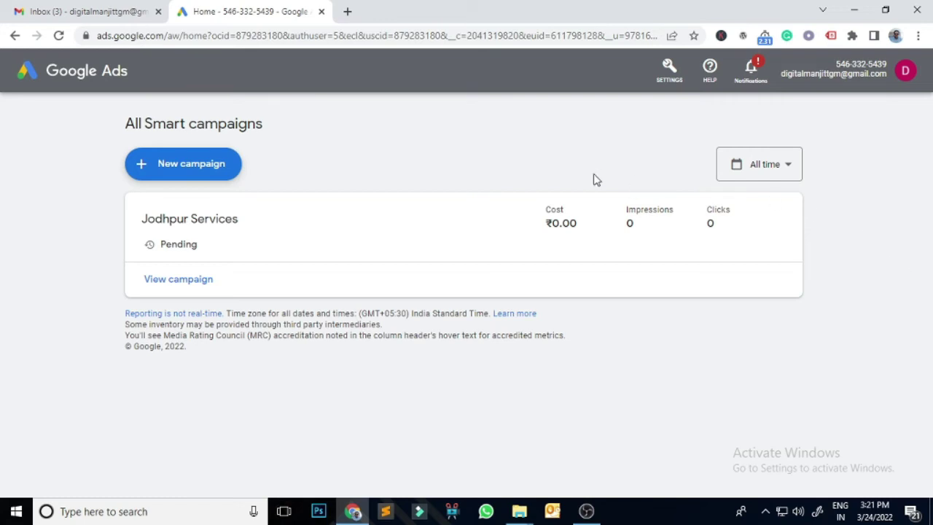
{"action": "left_click", "coordinate": [670, 74]}
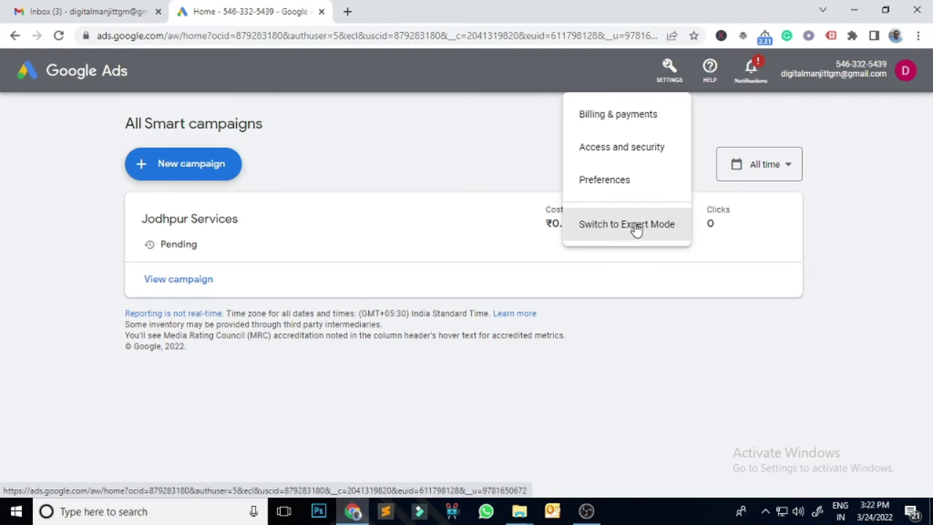
- Confirm Expert Mode, dismiss the Sensitive Events Policy notice, and show the detailed campaigns overview
{"action": "left_click", "coordinate": [635, 224]}
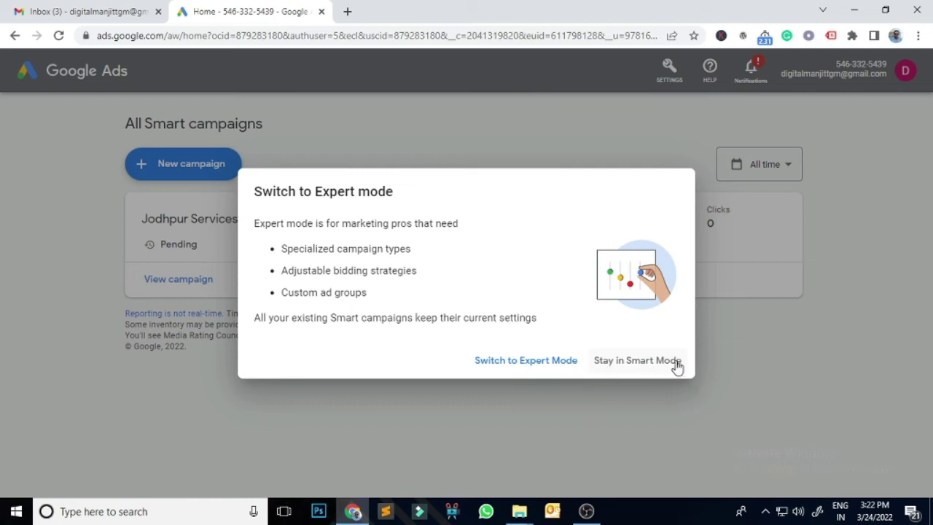
{"action": "left_click", "coordinate": [537, 362]}
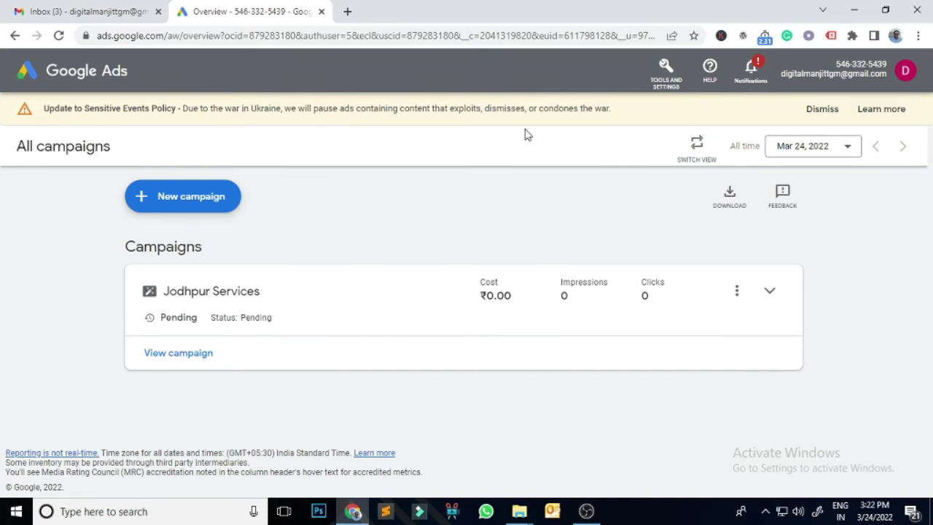
{"action": "left_click", "coordinate": [823, 109]}
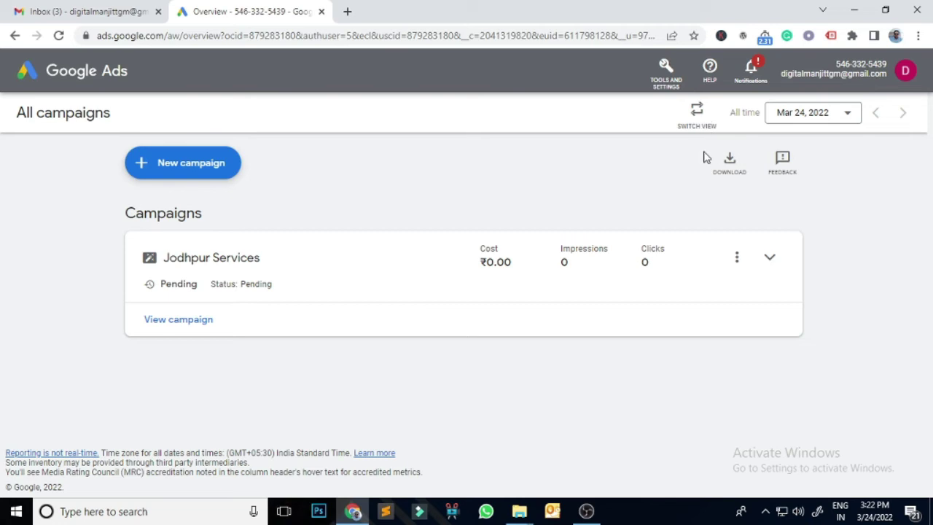
{"action": "left_click", "coordinate": [699, 111]}
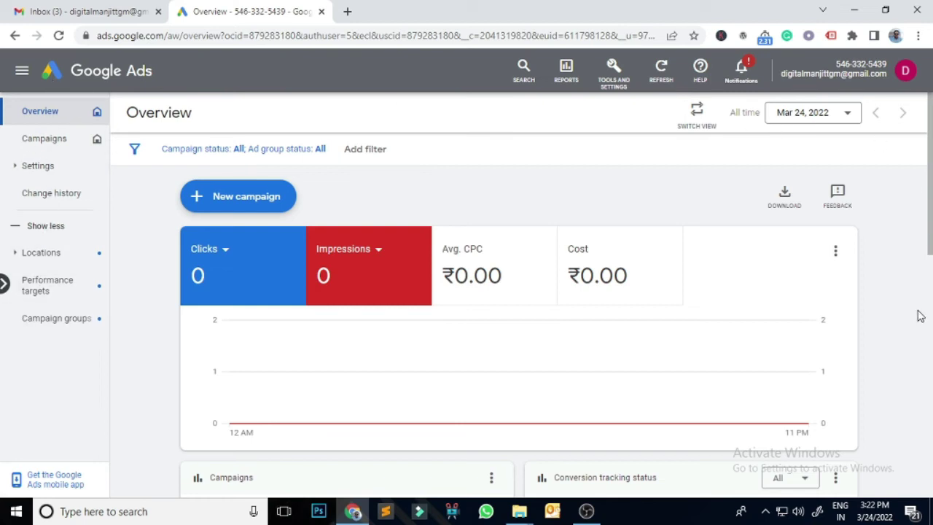
- Open Jodhpur Services from the campaign navigation panel, then close the panel
{"action": "scroll", "coordinate": [919, 315], "scroll_direction": "down", "scroll_amount": 8}
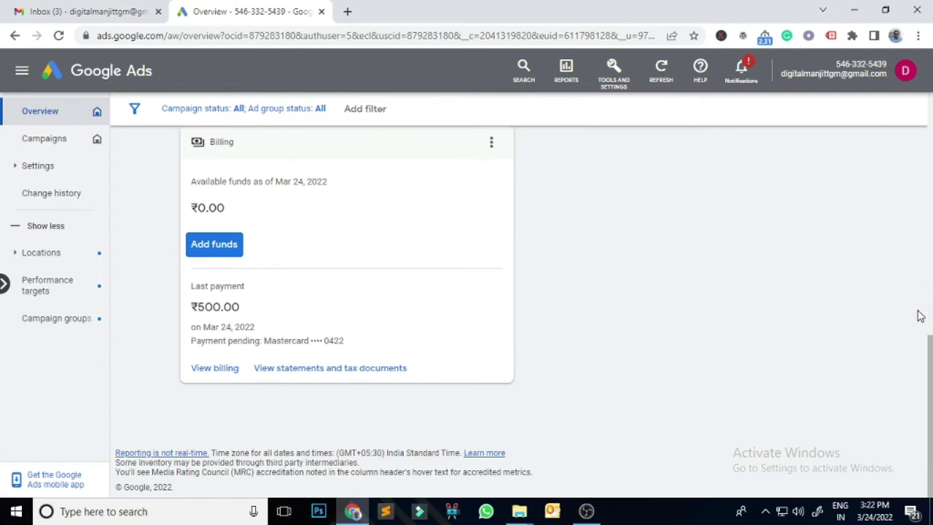
{"action": "scroll", "coordinate": [920, 315], "scroll_direction": "up", "scroll_amount": 5}
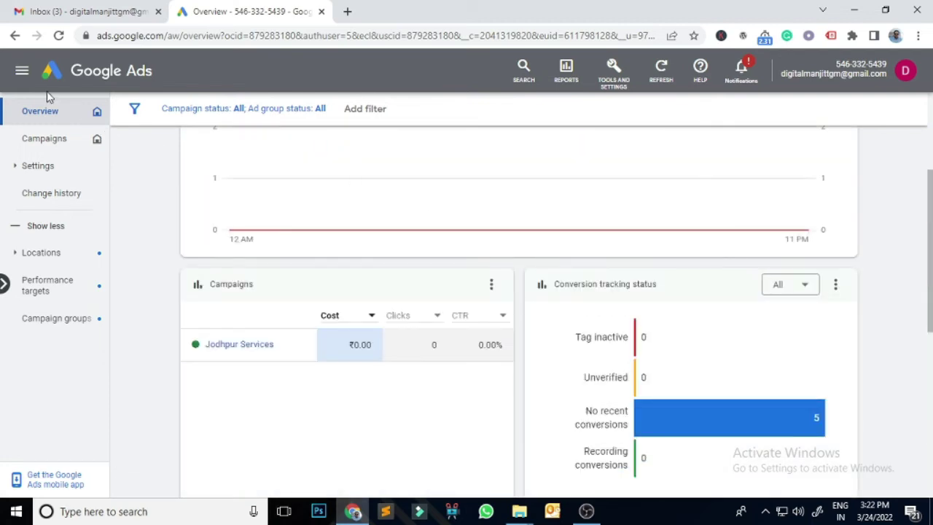
{"action": "left_click", "coordinate": [21, 74]}
{"action": "left_click", "coordinate": [53, 205]}
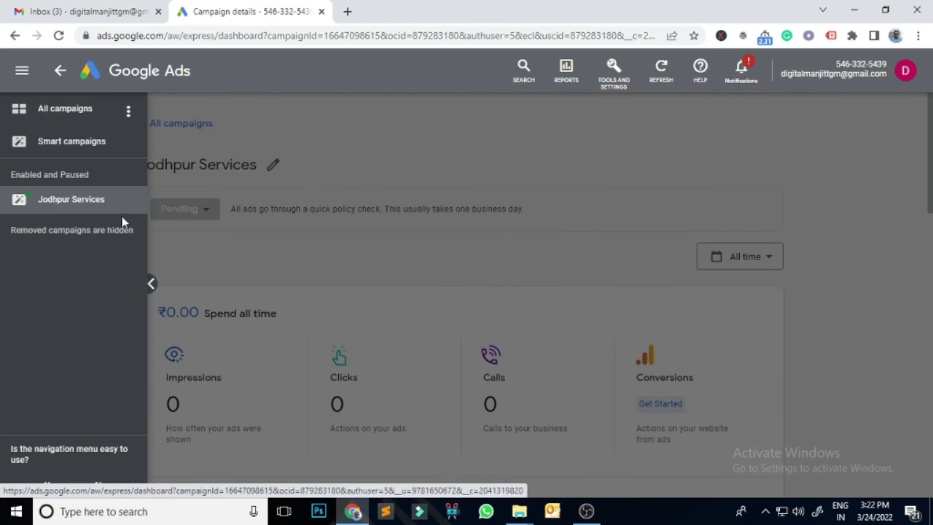
{"action": "left_click", "coordinate": [151, 285]}
{"action": "left_click", "coordinate": [22, 70]}
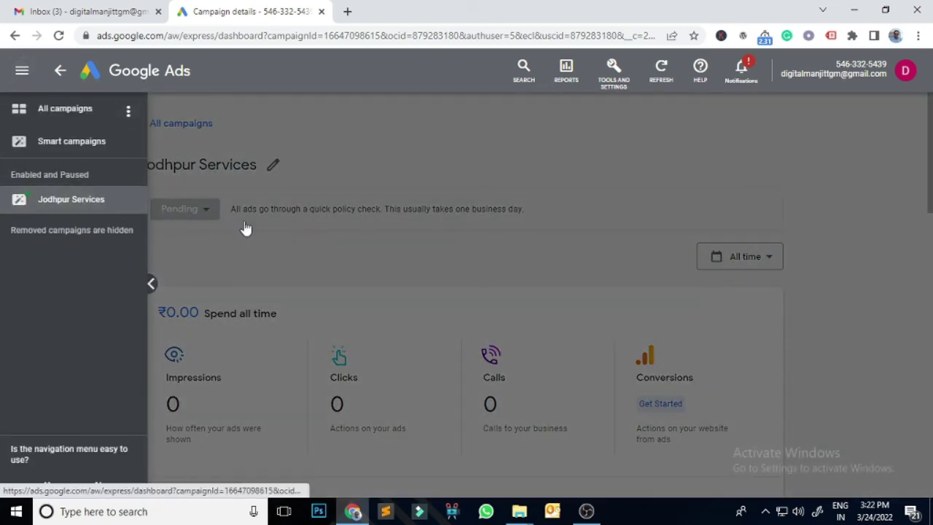
{"action": "left_click", "coordinate": [151, 283]}
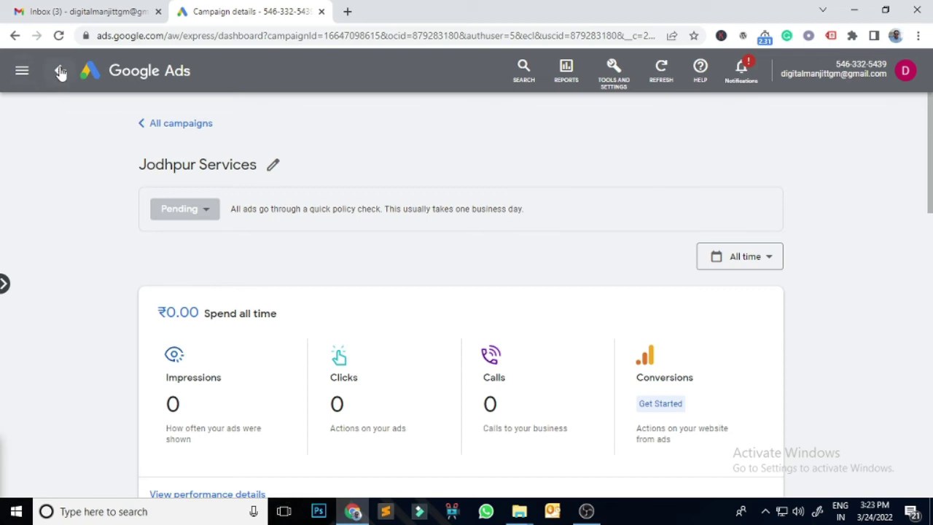
- In the full campaigns table, set the Jodhpur Services campaign status to Paused
{"action": "left_click", "coordinate": [60, 71]}
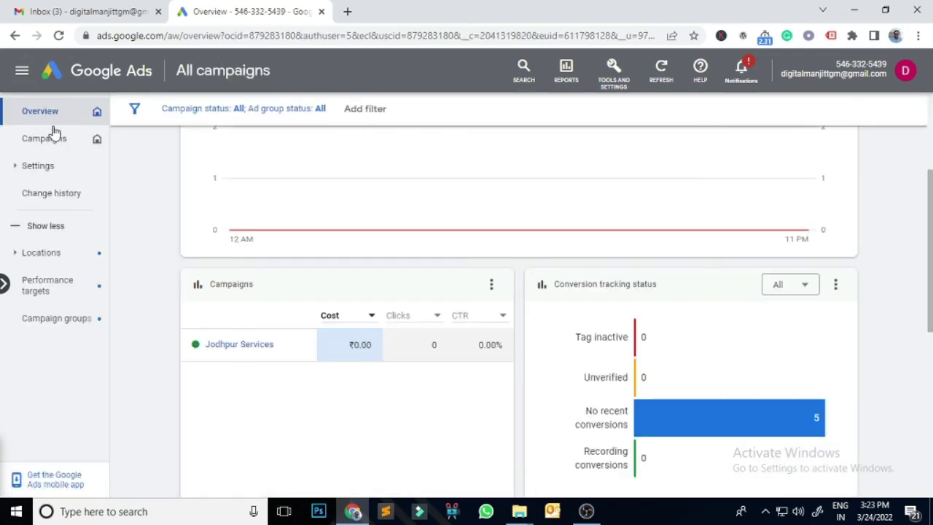
{"action": "left_click", "coordinate": [52, 138]}
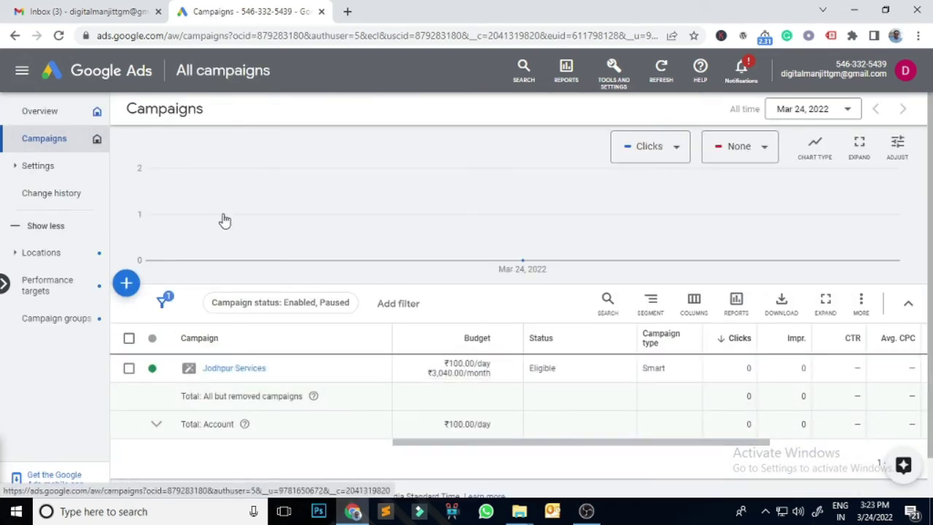
{"action": "left_click", "coordinate": [162, 371]}
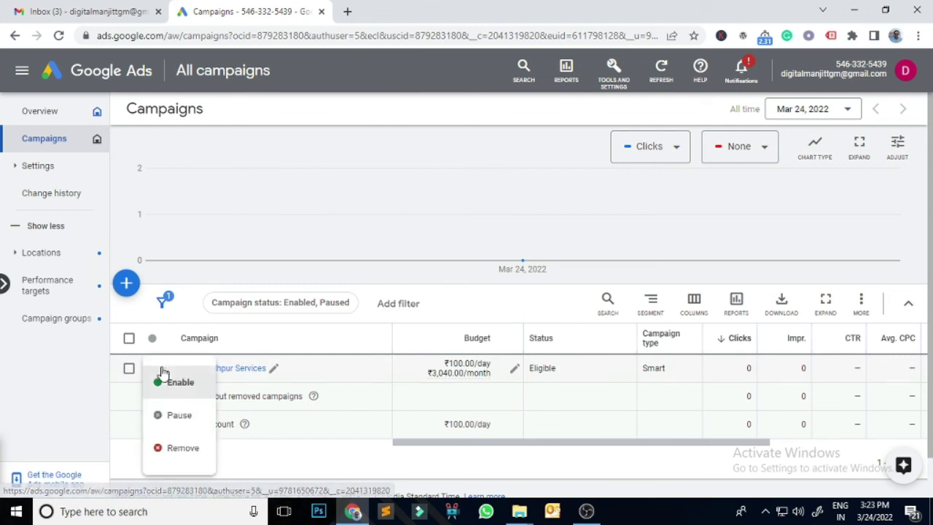
{"action": "left_click", "coordinate": [177, 415]}
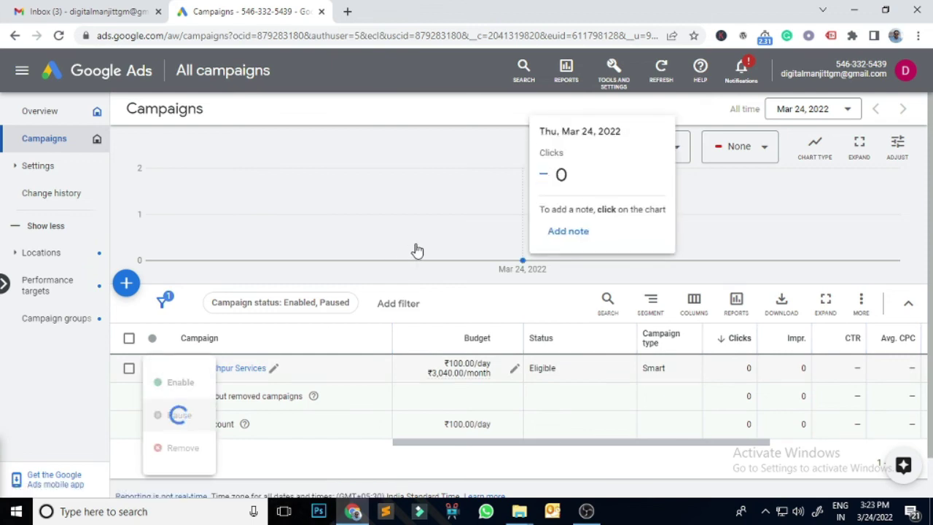